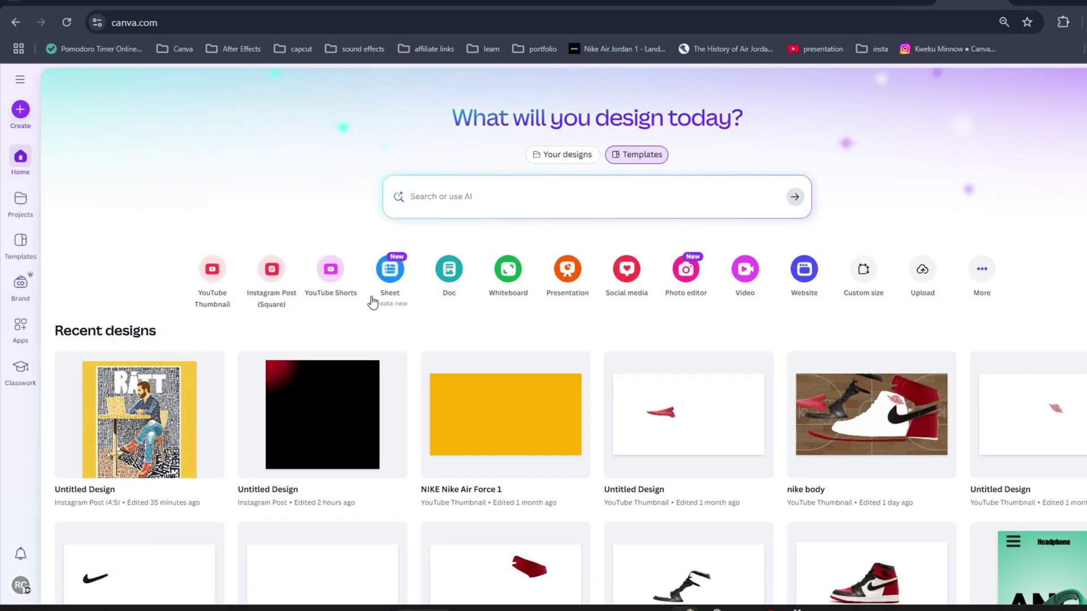
Step: Create a new blank video design and paste the copied red Nescafé mug image onto the page
{"action": "left_click", "coordinate": [745, 270]}
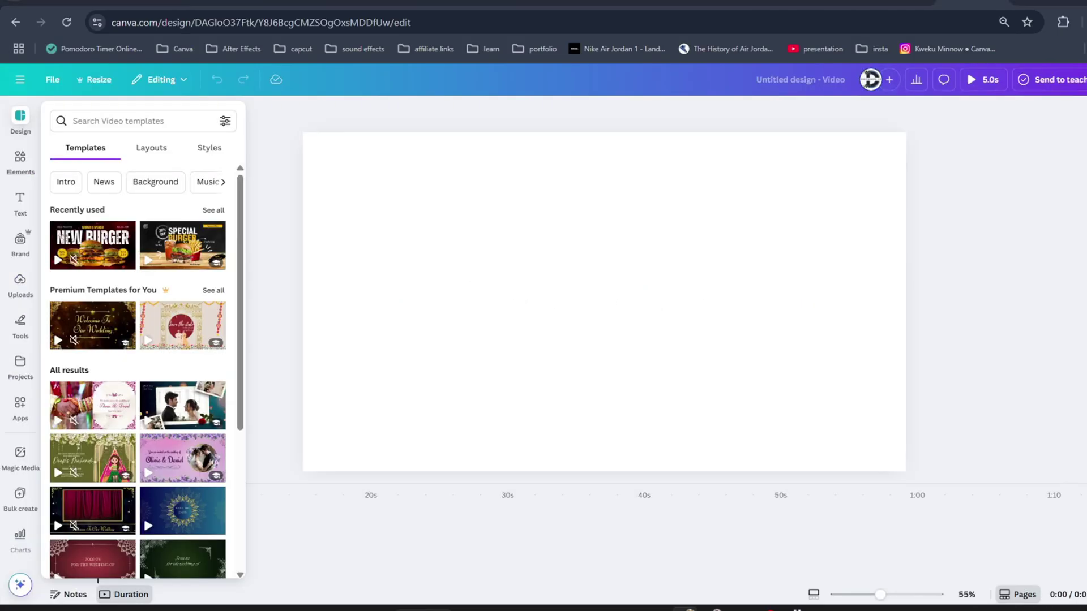
{"action": "key", "text": "ctrl+v"}
{"action": "left_click_drag", "start_coordinate": [589, 309], "coordinate": [608, 370]}
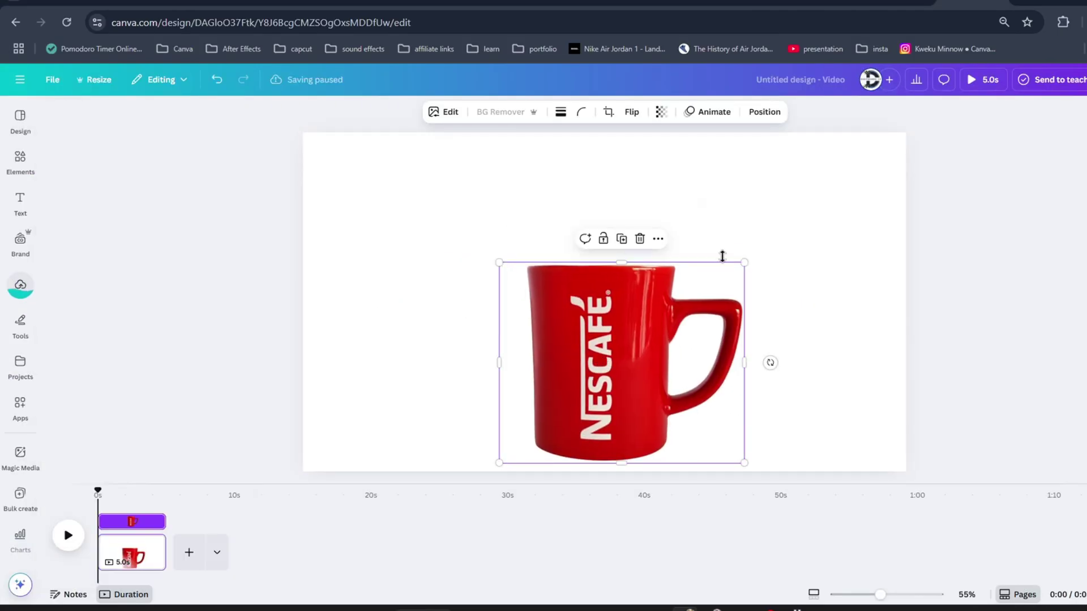
Step: Scale the mug image down and place it near the bottom centre of the page
{"action": "left_click_drag", "start_coordinate": [743, 263], "coordinate": [712, 291]}
{"action": "left_click_drag", "start_coordinate": [635, 341], "coordinate": [639, 341]}
{"action": "left_click_drag", "start_coordinate": [504, 291], "coordinate": [560, 336]}
{"action": "left_click_drag", "start_coordinate": [614, 378], "coordinate": [581, 365]}
Step: Search the frame elements for "flower" and add the round scalloped-edge frame to the page
{"action": "left_click", "coordinate": [21, 160]}
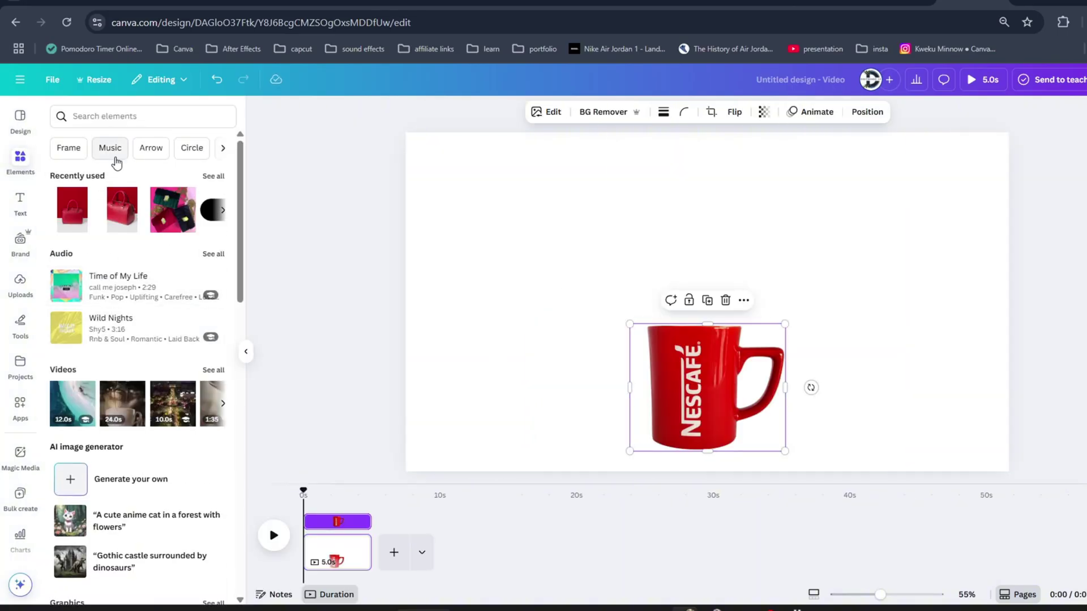
{"action": "scroll", "coordinate": [201, 410], "scroll_direction": "down", "scroll_amount": 10}
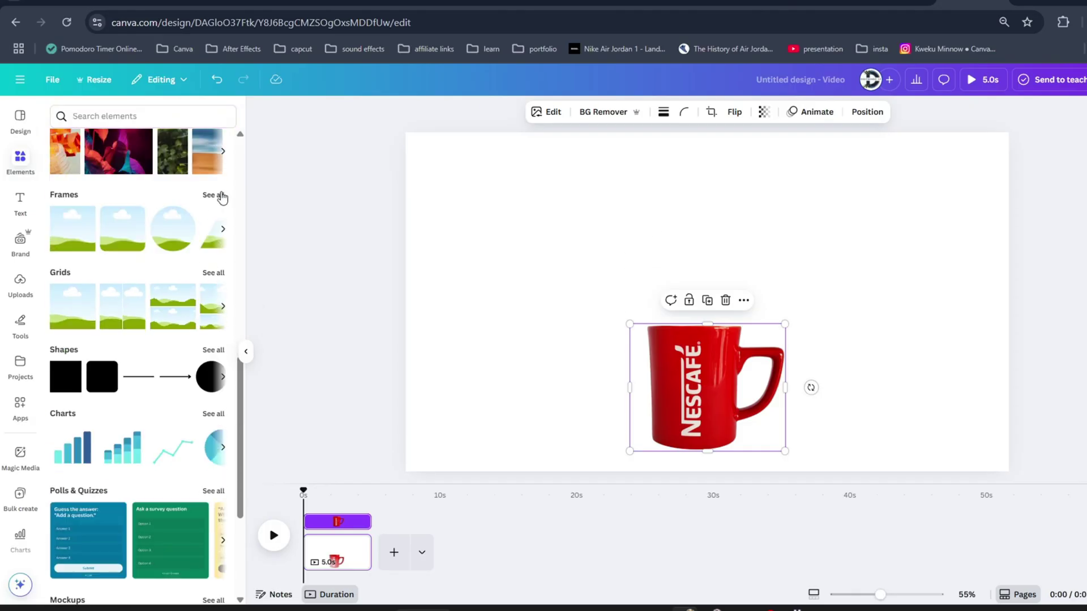
{"action": "left_click", "coordinate": [220, 196]}
{"action": "left_click", "coordinate": [156, 142]}
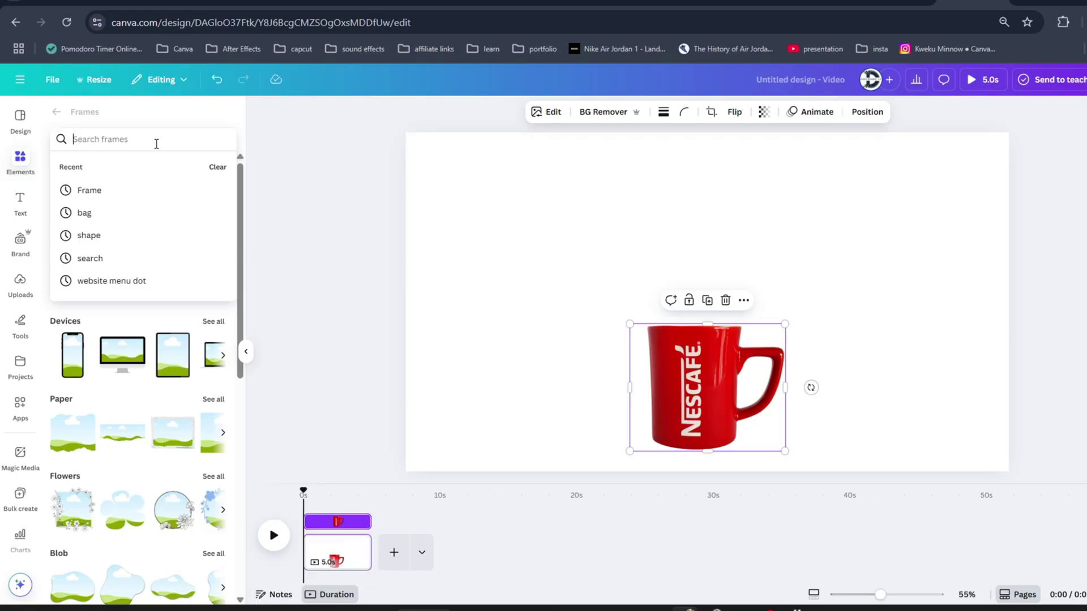
{"action": "type", "text": "flower"}
{"action": "key", "text": "Return"}
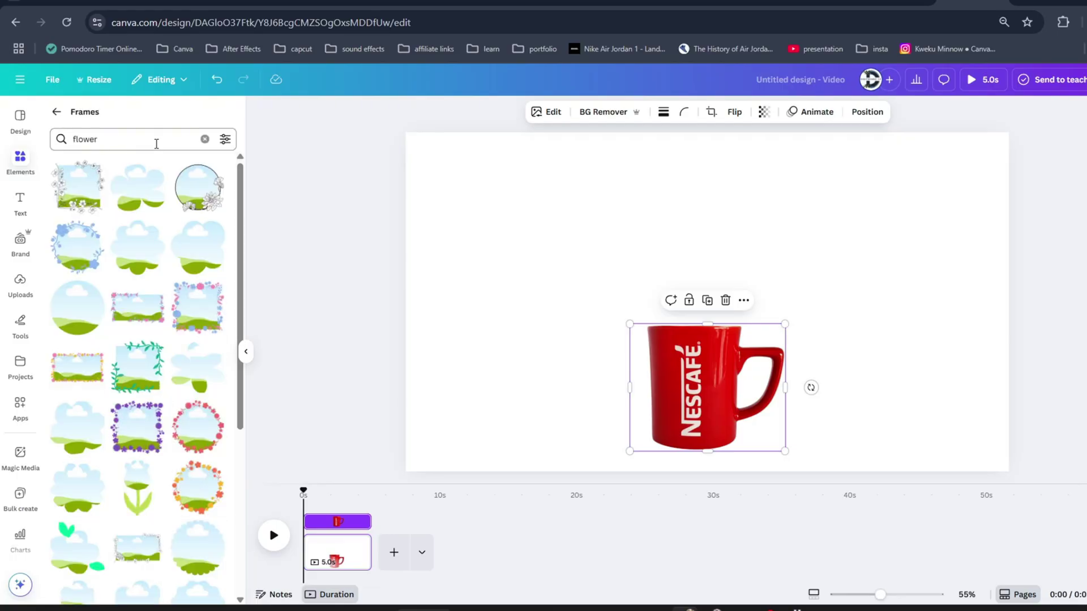
{"action": "scroll", "coordinate": [182, 348], "scroll_direction": "down", "scroll_amount": 4}
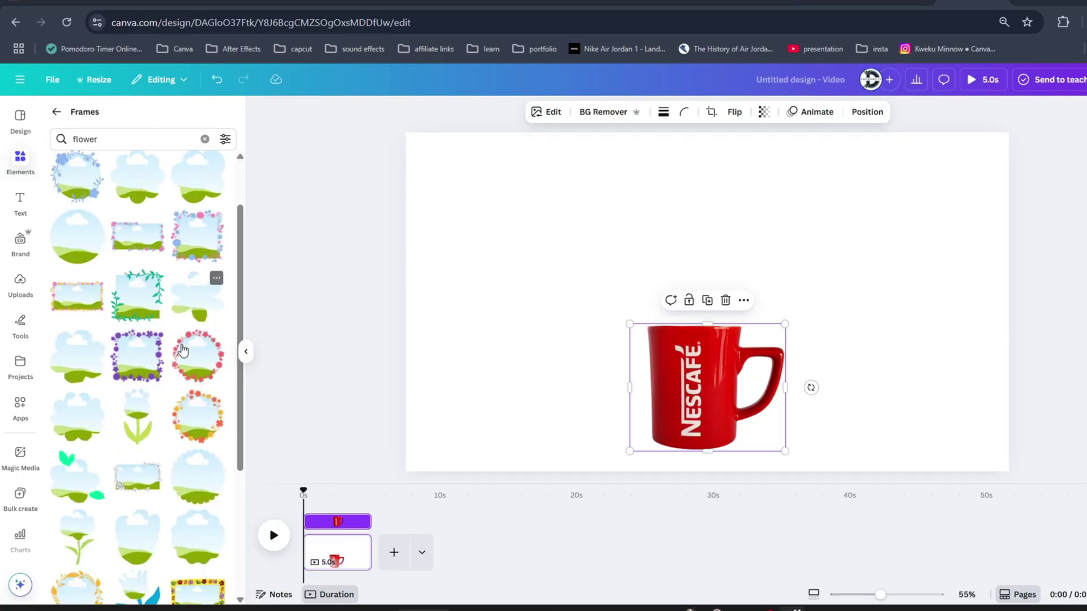
{"action": "left_click", "coordinate": [181, 349]}
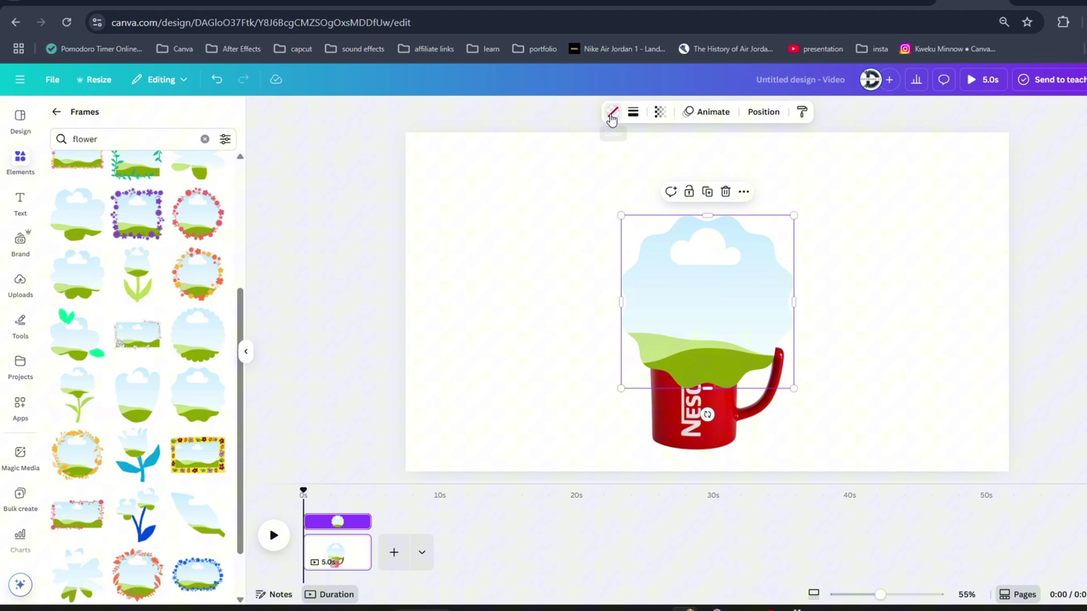
Step: Fill the scalloped frame with golden yellow and move it above the mug, toward the page's upper right
{"action": "left_click", "coordinate": [612, 113]}
{"action": "left_click", "coordinate": [121, 308]}
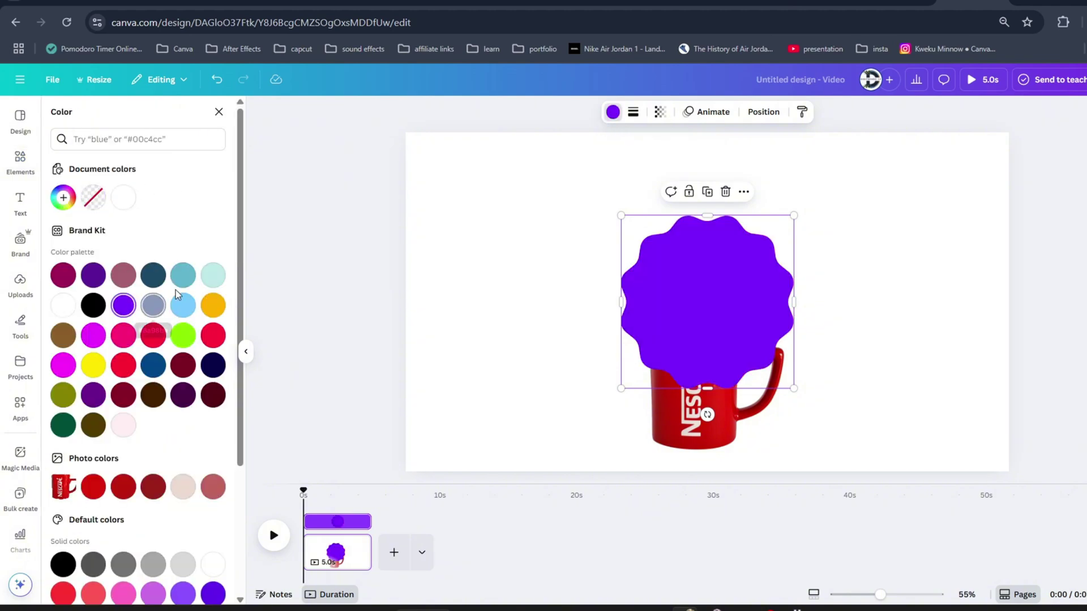
{"action": "left_click", "coordinate": [183, 276]}
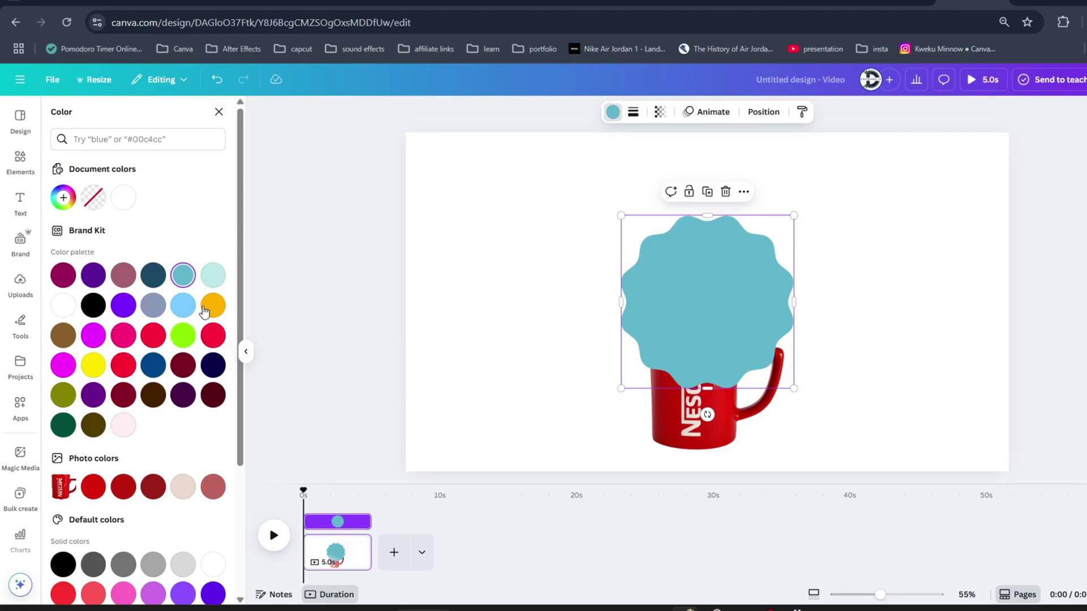
{"action": "left_click", "coordinate": [212, 306]}
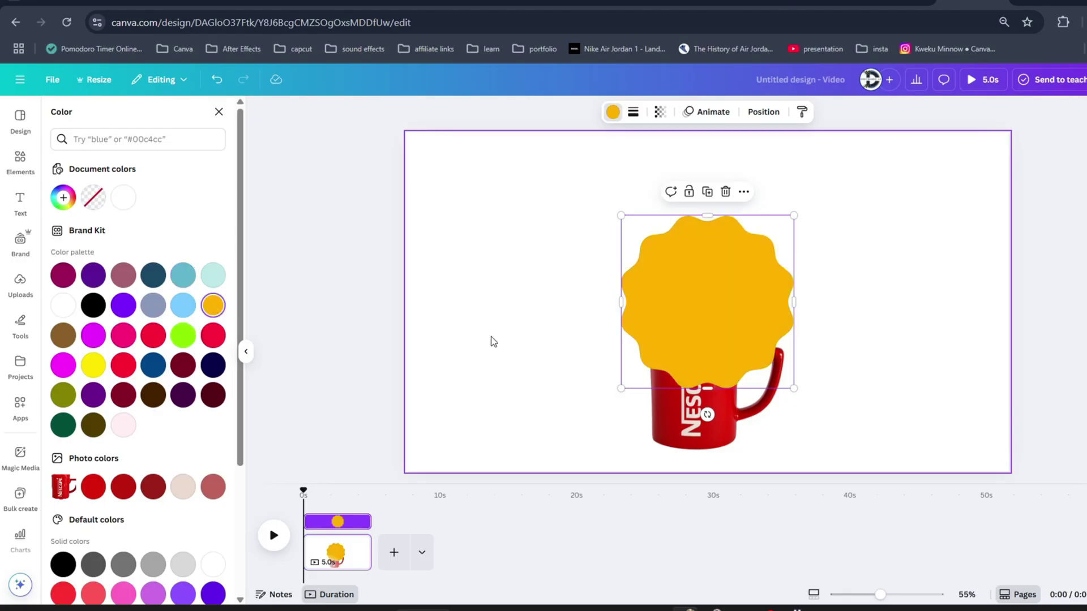
{"action": "left_click_drag", "start_coordinate": [711, 316], "coordinate": [795, 240]}
Step: Add a golden yellow square to the page and place it above and to the left of the mug
{"action": "left_click", "coordinate": [417, 258]}
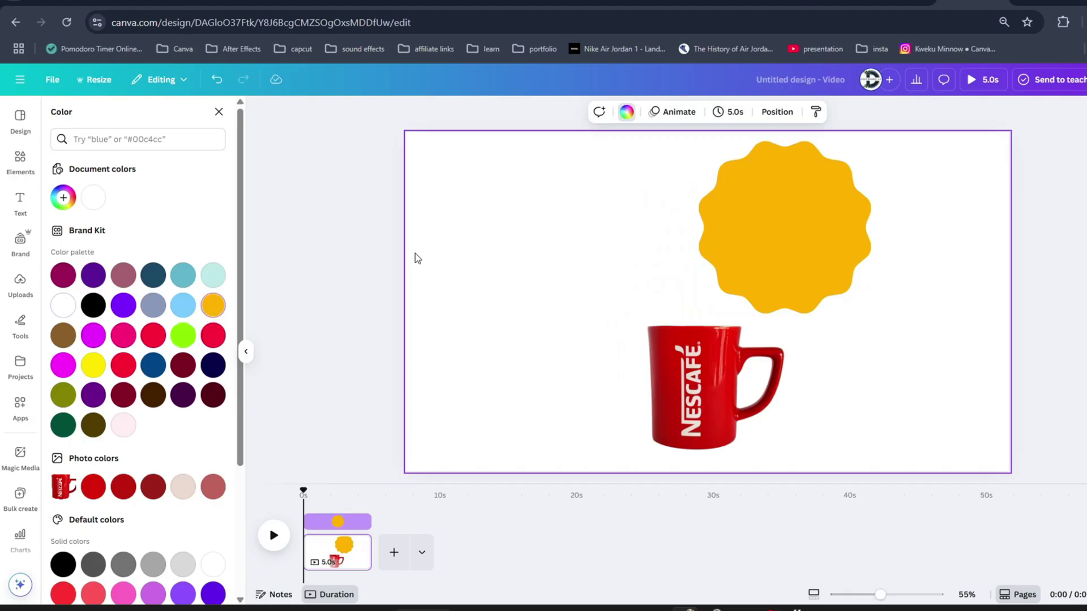
{"action": "key", "text": "r"}
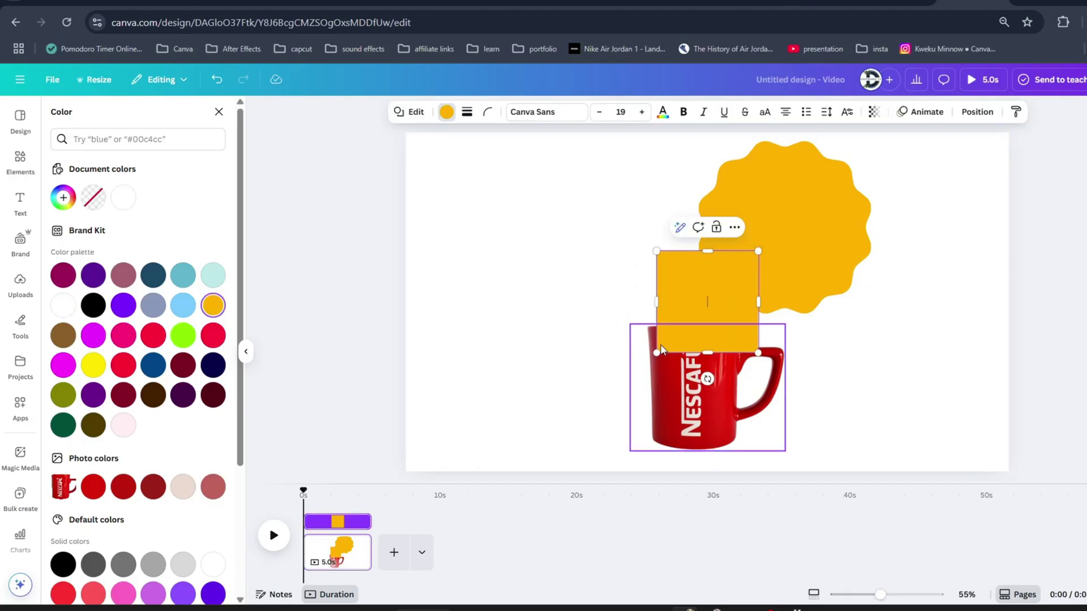
{"action": "left_click", "coordinate": [537, 270]}
{"action": "left_click_drag", "start_coordinate": [683, 299], "coordinate": [526, 267]}
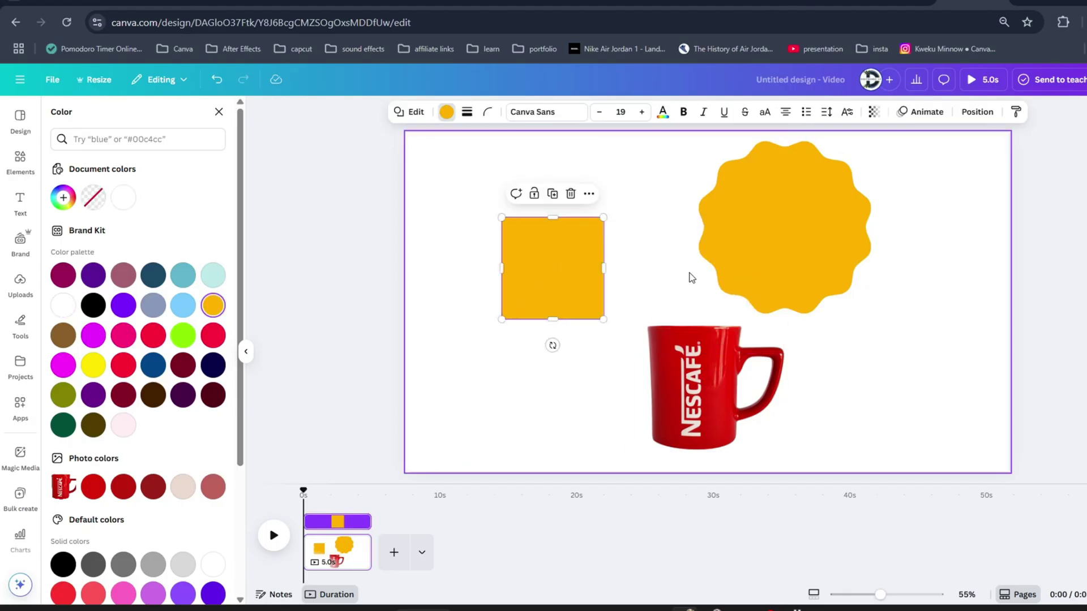
Step: Shift the scalloped shape slightly right and copy it onto a new second page
{"action": "left_click_drag", "start_coordinate": [745, 268], "coordinate": [789, 276]}
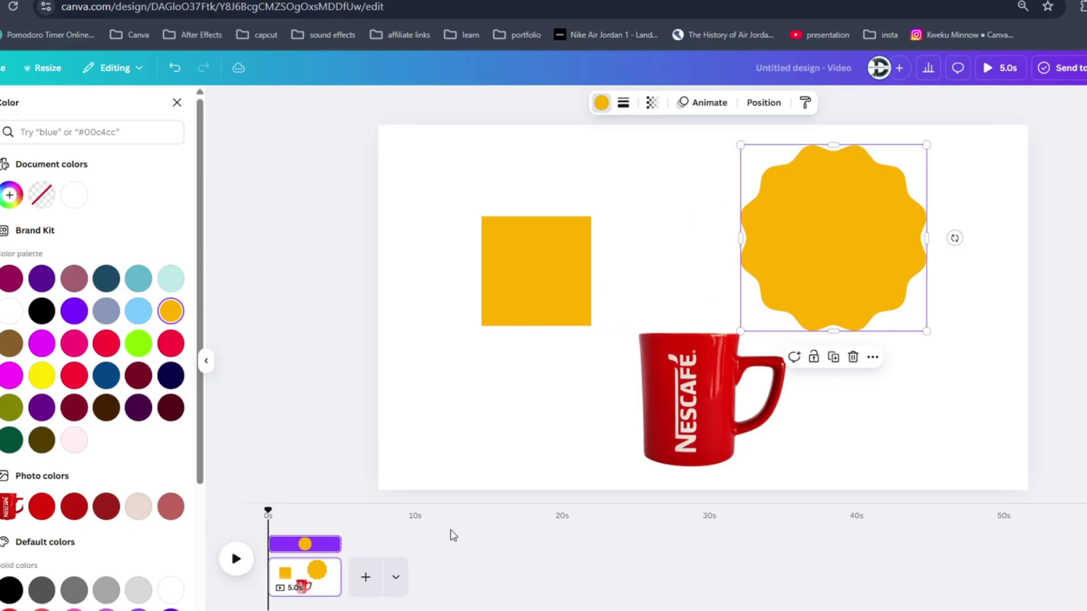
{"action": "left_click", "coordinate": [366, 577]}
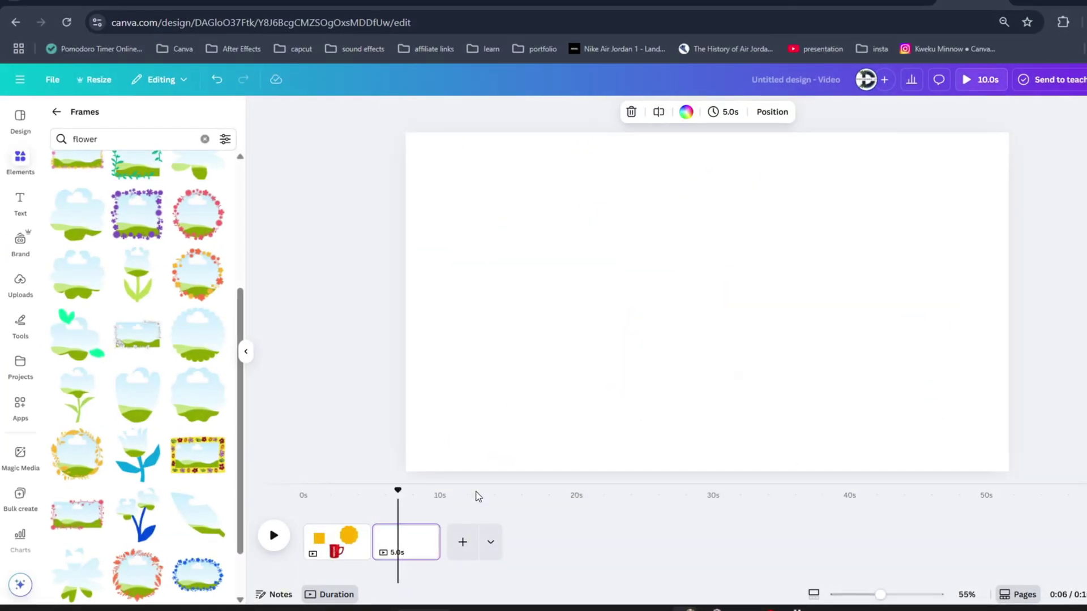
{"action": "key", "text": "ctrl+v"}
{"action": "left_click", "coordinate": [750, 240]}
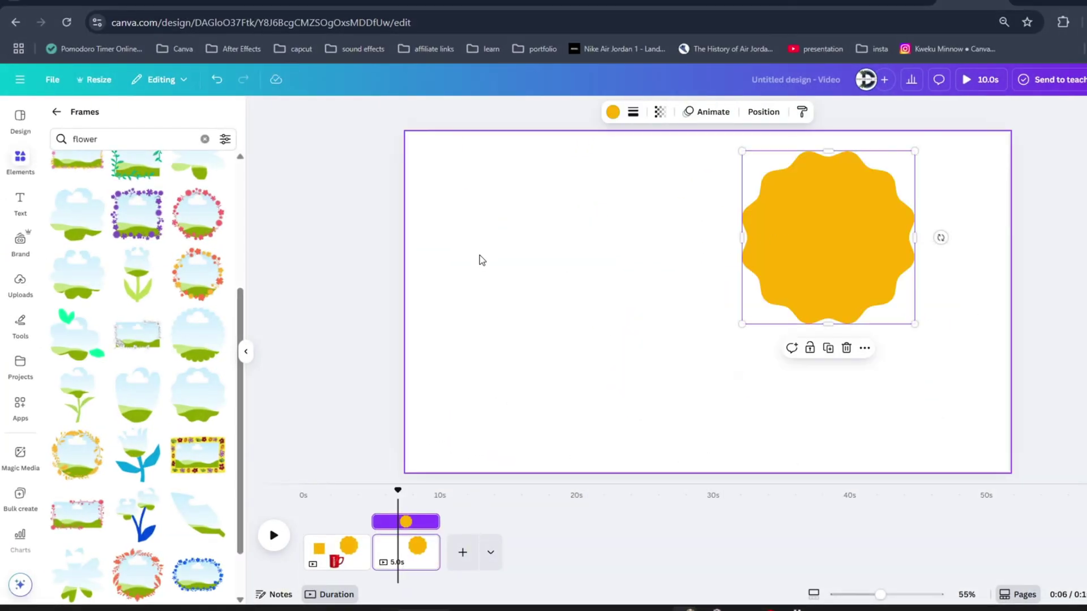
Step: Enlarge and rotate the scalloped shape so it covers the lower left part of the second page
{"action": "mouse_move", "coordinate": [861, 255]}
{"action": "left_mouse_down"}
{"action": "mouse_move", "coordinate": [594, 280]}
{"action": "mouse_move", "coordinate": [559, 413]}
{"action": "left_mouse_up"}
{"action": "left_click_drag", "start_coordinate": [554, 358], "coordinate": [553, 289]}
{"action": "left_click", "coordinate": [530, 203]}
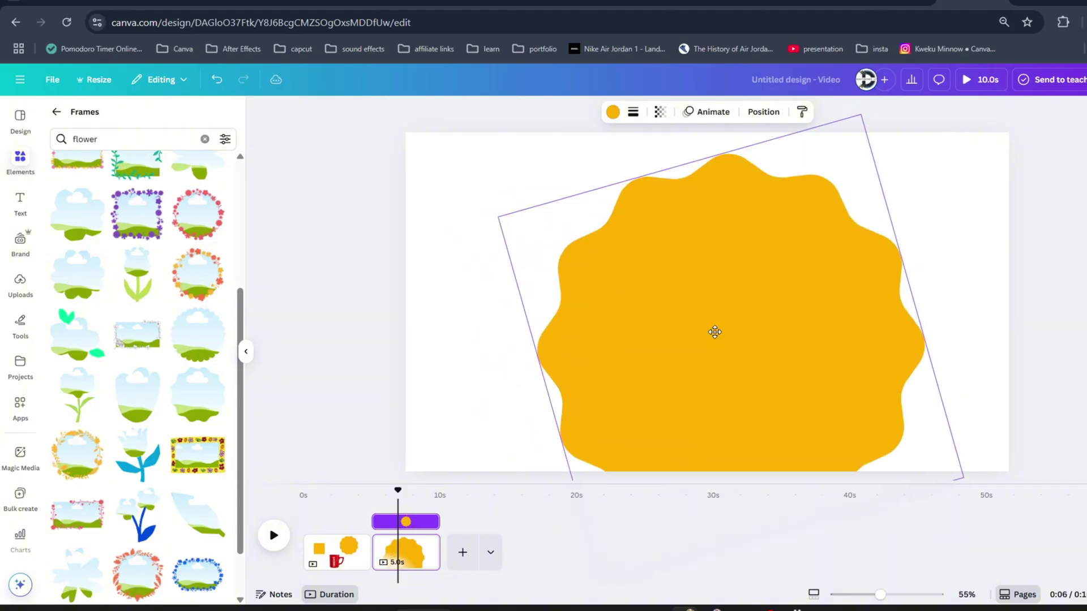
{"action": "mouse_move", "coordinate": [715, 332]}
{"action": "left_mouse_down"}
{"action": "mouse_move", "coordinate": [701, 274]}
{"action": "mouse_move", "coordinate": [702, 294]}
{"action": "mouse_move", "coordinate": [681, 262]}
{"action": "mouse_move", "coordinate": [570, 335]}
{"action": "mouse_move", "coordinate": [552, 366]}
{"action": "left_mouse_up"}
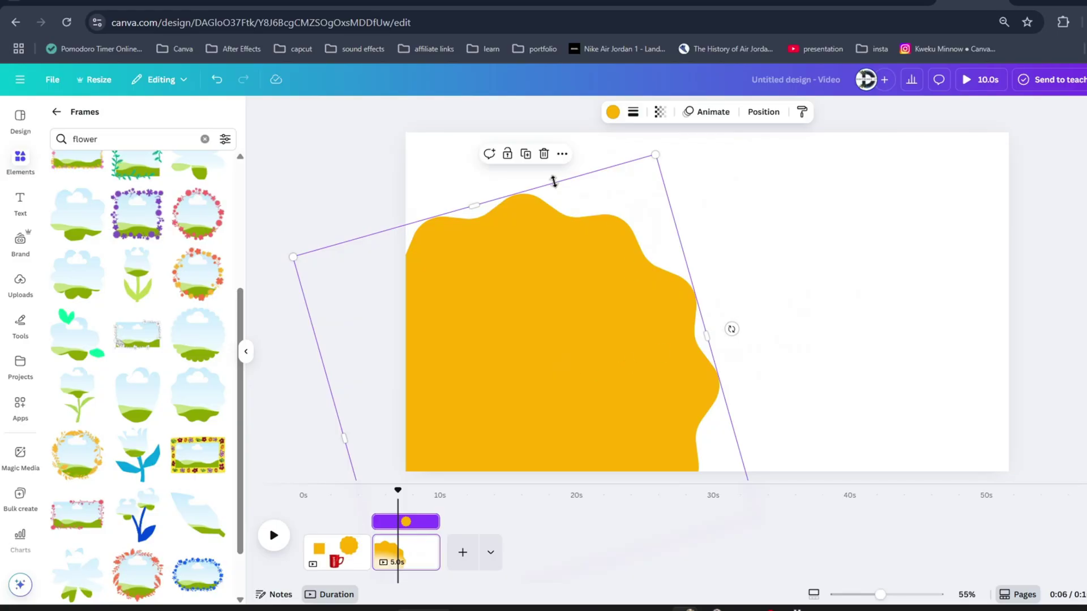
Step: Duplicate the large scalloped shape onto the right half of the second page and rotate the copy
{"action": "mouse_move", "coordinate": [601, 262]}
{"action": "left_mouse_down"}
{"action": "mouse_move", "coordinate": [784, 346]}
{"action": "mouse_move", "coordinate": [1008, 317]}
{"action": "mouse_move", "coordinate": [975, 322]}
{"action": "left_mouse_up"}
{"action": "left_click_drag", "start_coordinate": [632, 350], "coordinate": [607, 327]}
{"action": "left_click_drag", "start_coordinate": [906, 334], "coordinate": [870, 279]}
{"action": "left_click_drag", "start_coordinate": [1082, 254], "coordinate": [1035, 169]}
{"action": "scroll", "coordinate": [881, 383], "scroll_direction": "down", "scroll_amount": 3}
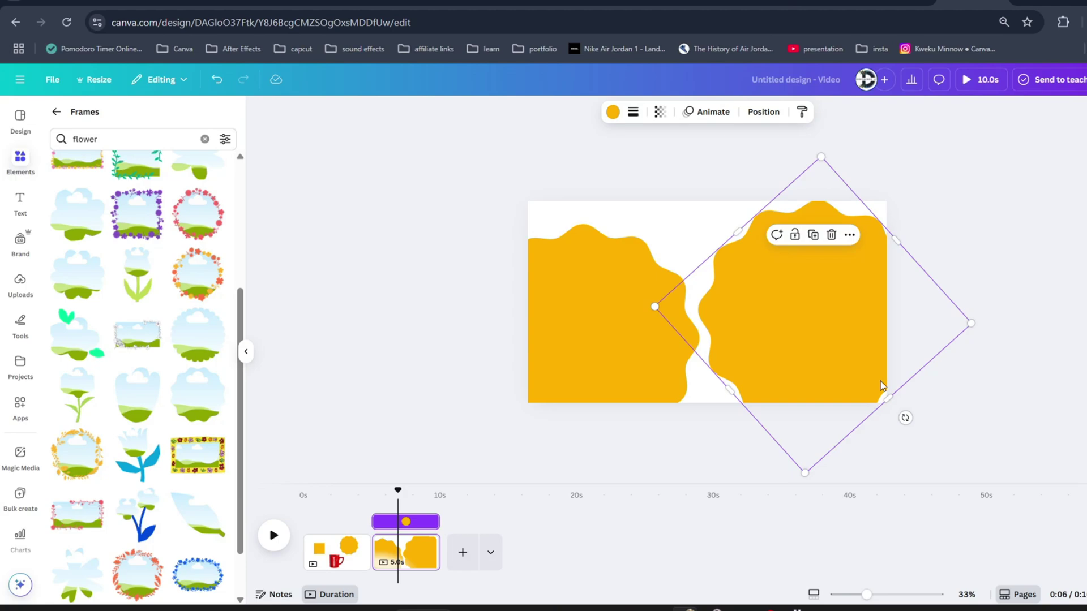
{"action": "left_click_drag", "start_coordinate": [882, 384], "coordinate": [913, 433]}
{"action": "left_click_drag", "start_coordinate": [825, 297], "coordinate": [822, 311]}
Step: Fine-tune the position and rotation of both scalloped shapes, leaving a narrow wavy gap between them near the page centre
{"action": "left_click", "coordinate": [651, 320]}
{"action": "left_click_drag", "start_coordinate": [717, 301], "coordinate": [714, 293]}
{"action": "left_click", "coordinate": [765, 324], "text": "shift"}
{"action": "left_click_drag", "start_coordinate": [764, 324], "coordinate": [764, 319]}
{"action": "left_click", "coordinate": [838, 351]}
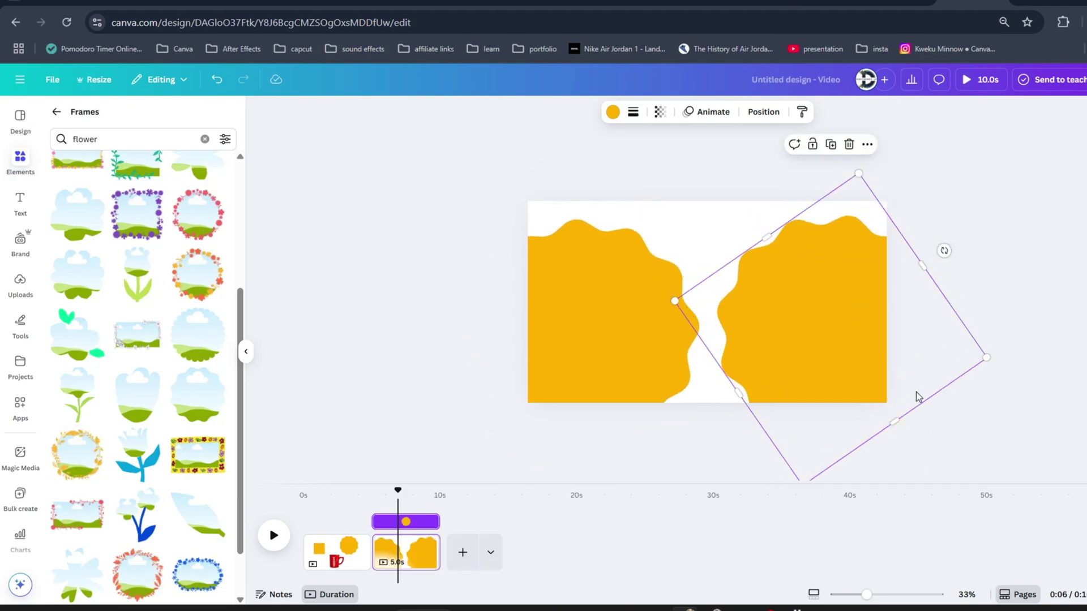
{"action": "left_click_drag", "start_coordinate": [946, 249], "coordinate": [954, 266]}
{"action": "left_click", "coordinate": [1010, 262]}
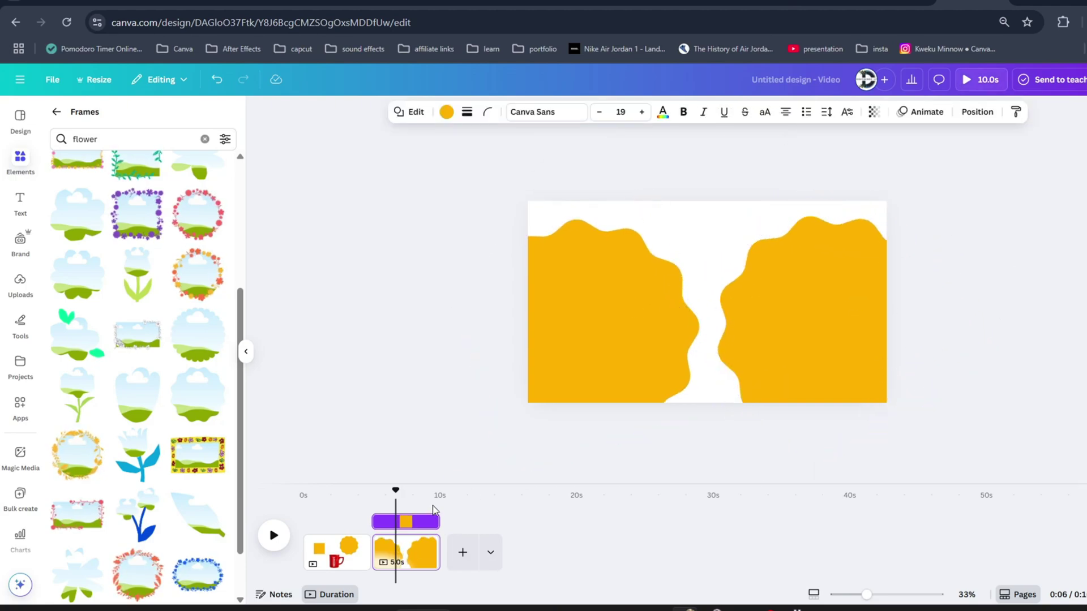
Step: Paste the yellow square onto the second page and stretch it into a band across the page's bottom edge
{"action": "left_click", "coordinate": [653, 413]}
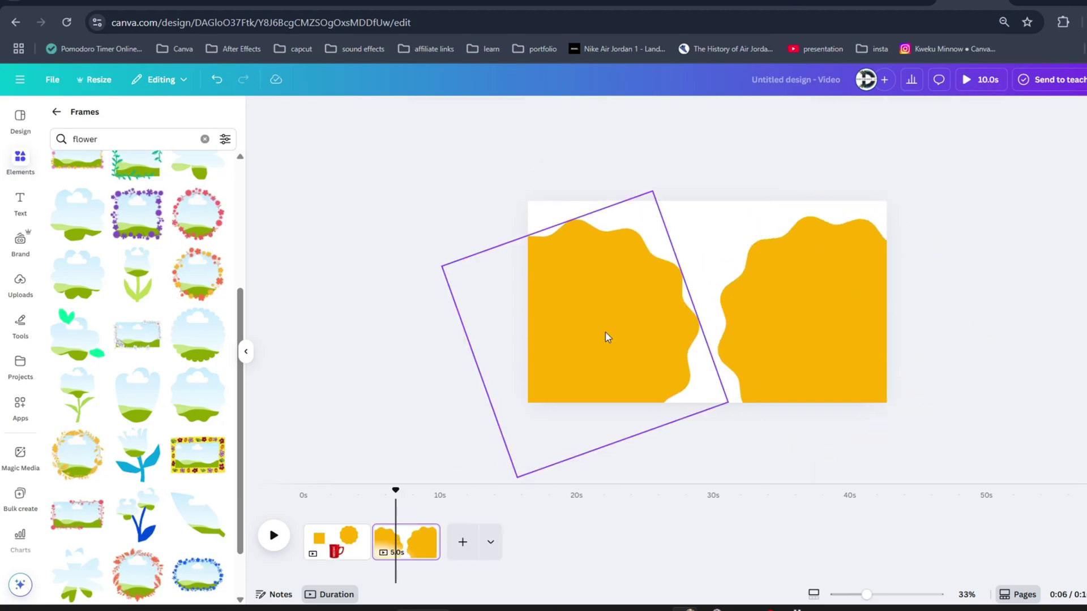
{"action": "key", "text": "ctrl+v"}
{"action": "left_click_drag", "start_coordinate": [601, 295], "coordinate": [503, 391]}
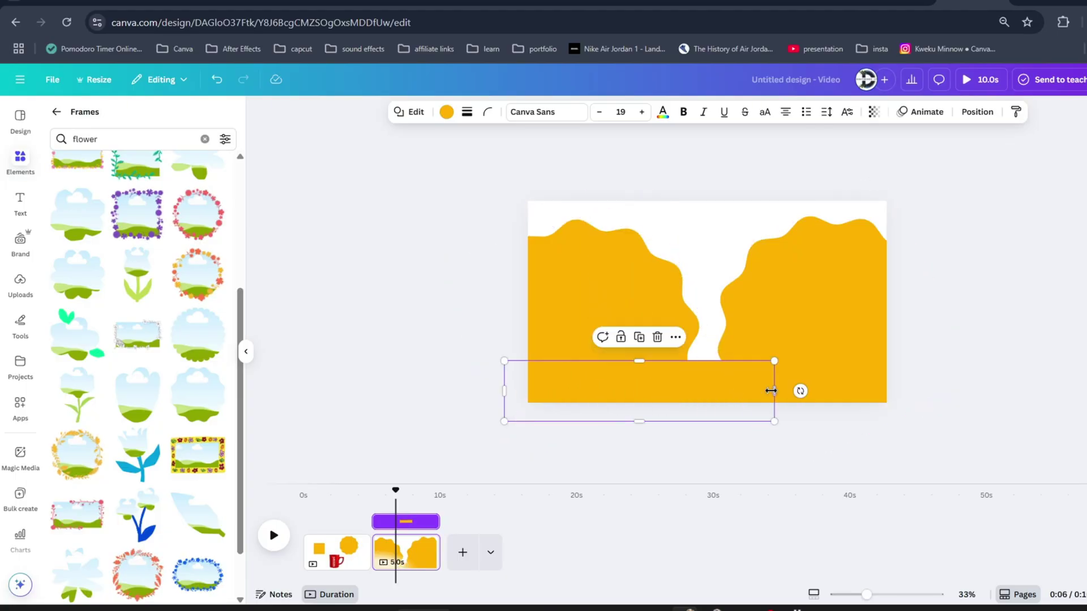
{"action": "left_click_drag", "start_coordinate": [771, 391], "coordinate": [864, 390]}
Step: Apply the Rotate animation to the left scalloped shape at the slowest speed, turning counterclockwise
{"action": "left_click", "coordinate": [606, 253]}
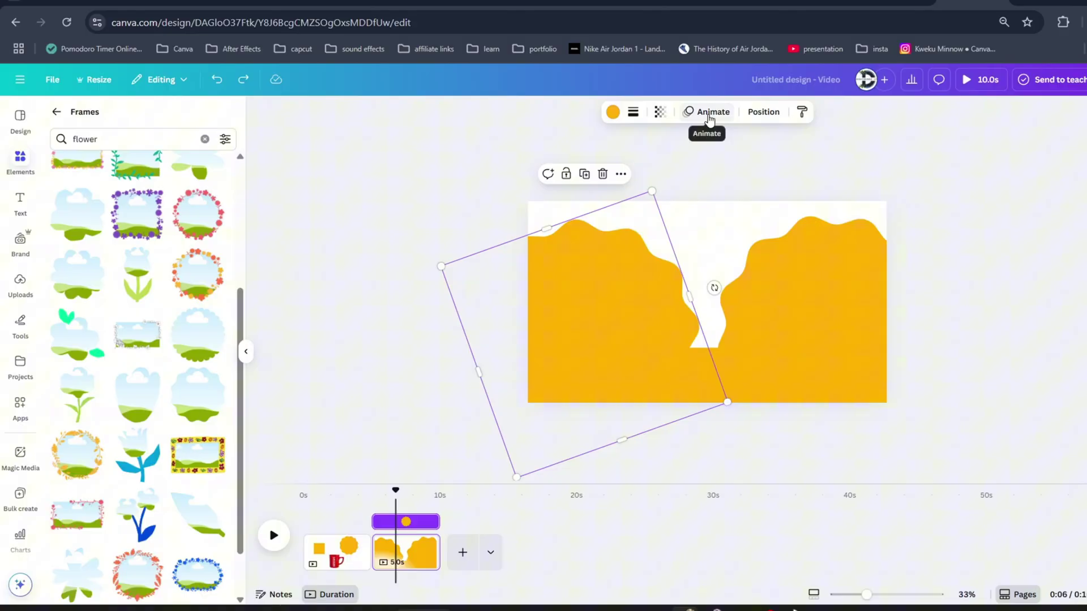
{"action": "left_click", "coordinate": [709, 116]}
{"action": "scroll", "coordinate": [148, 370], "scroll_direction": "down", "scroll_amount": 4}
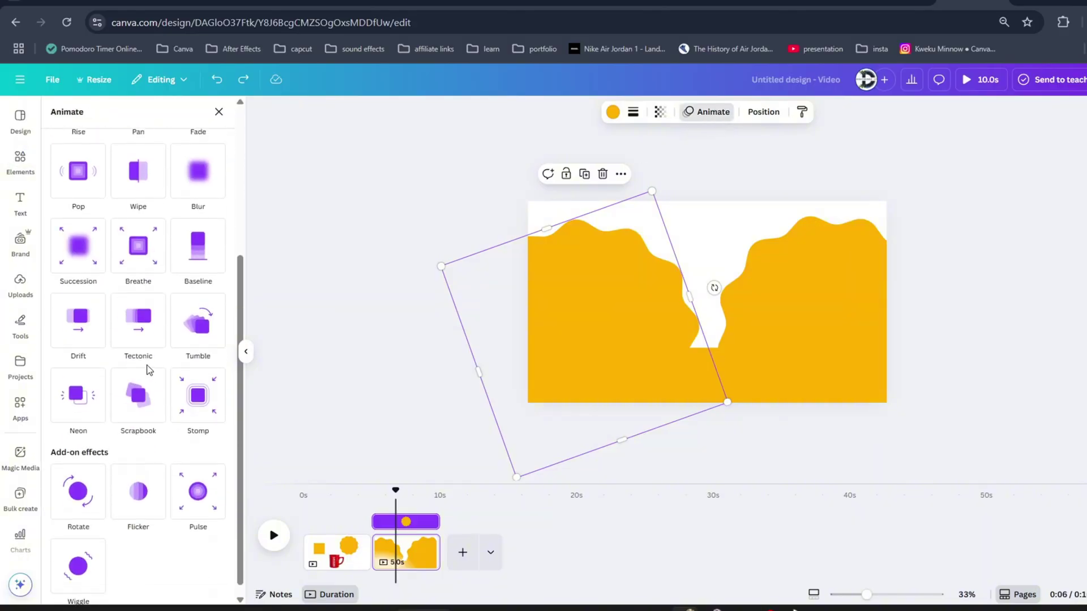
{"action": "left_click", "coordinate": [77, 485]}
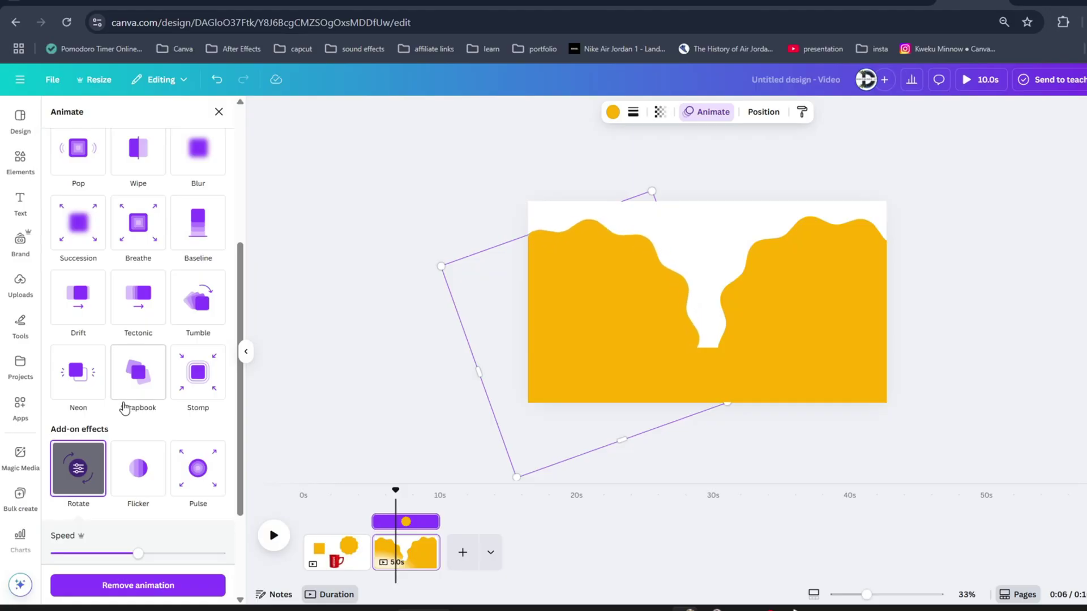
{"action": "scroll", "coordinate": [124, 408], "scroll_direction": "down", "scroll_amount": 3}
{"action": "left_click_drag", "start_coordinate": [137, 409], "coordinate": [54, 411]}
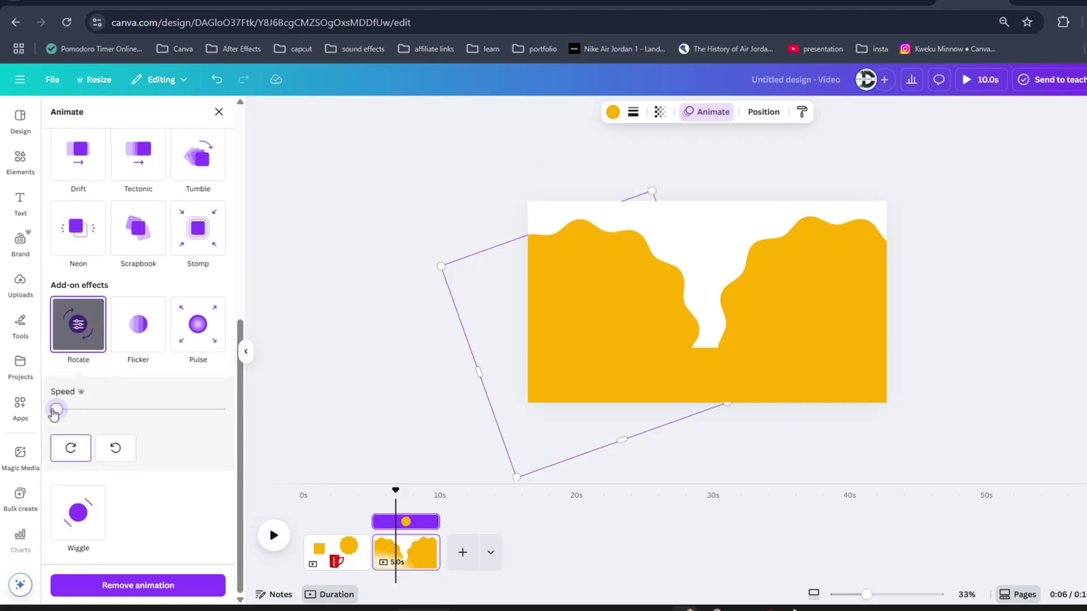
{"action": "left_click", "coordinate": [110, 449]}
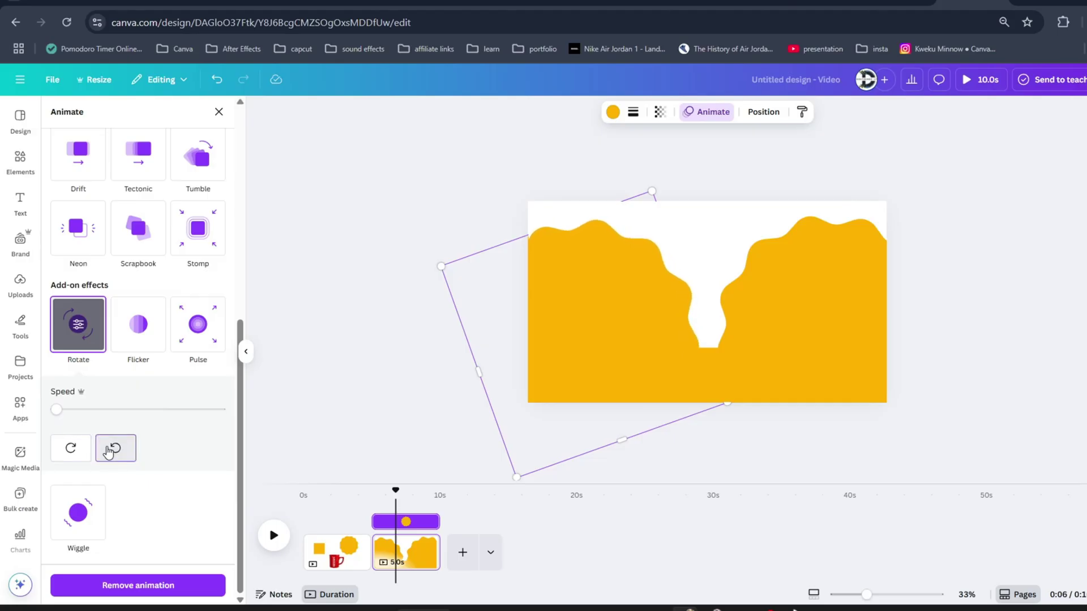
Step: Apply the Rotate animation to the right scalloped shape at the slowest speed
{"action": "left_click", "coordinate": [847, 291]}
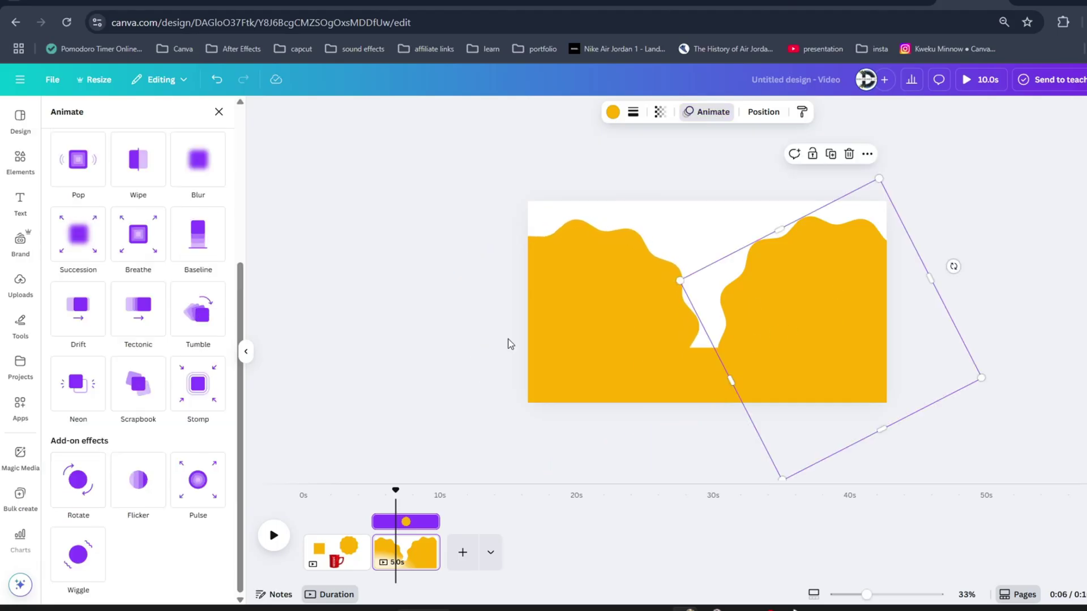
{"action": "left_click", "coordinate": [100, 478]}
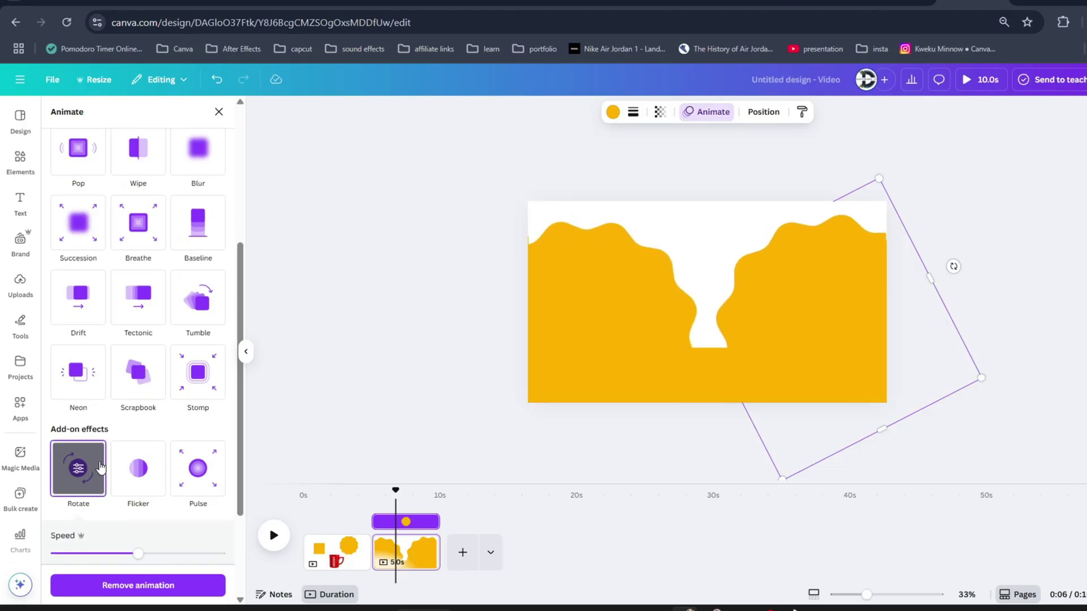
{"action": "left_click", "coordinate": [56, 554]}
{"action": "scroll", "coordinate": [154, 429], "scroll_direction": "down", "scroll_amount": 1}
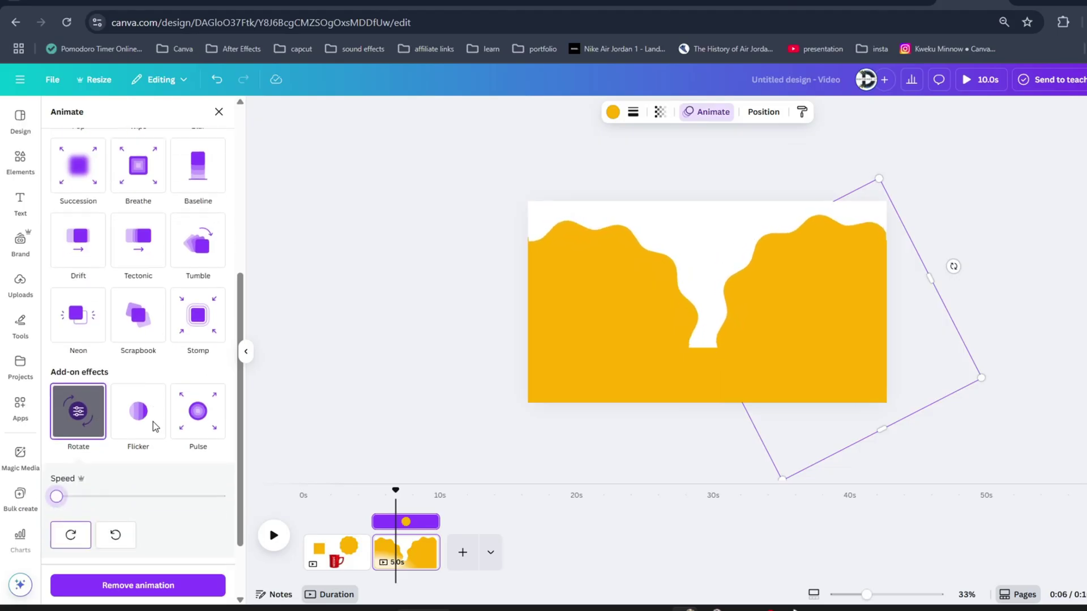
{"action": "scroll", "coordinate": [155, 427], "scroll_direction": "down", "scroll_amount": 2}
{"action": "key", "text": "Escape"}
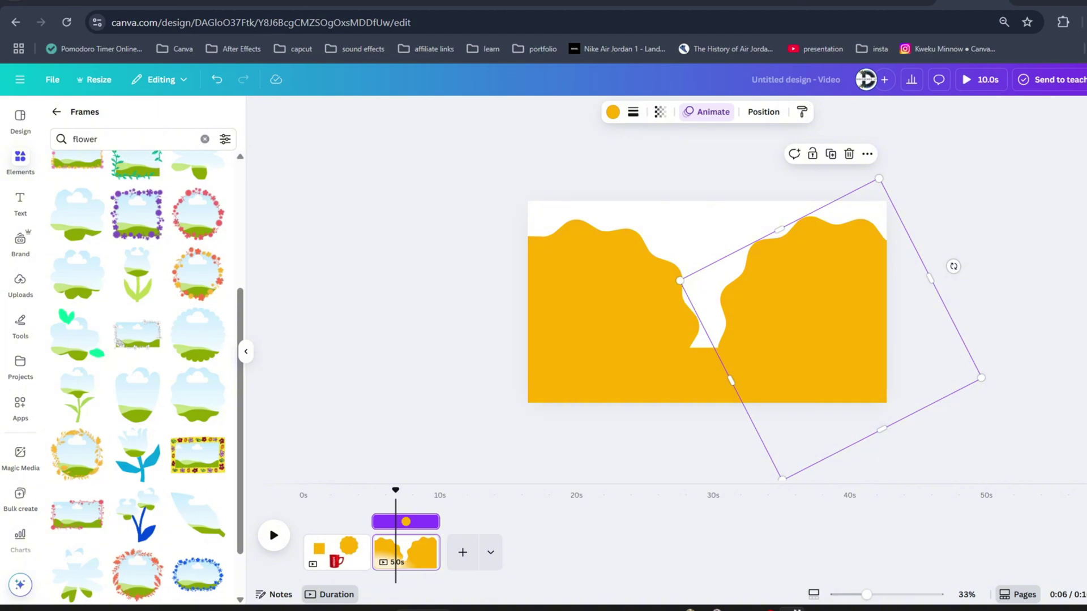
Step: Copy the mug from the first page to the second, scaled down slightly and placed at the base of the white gap
{"action": "left_click", "coordinate": [348, 560]}
{"action": "left_click", "coordinate": [670, 350]}
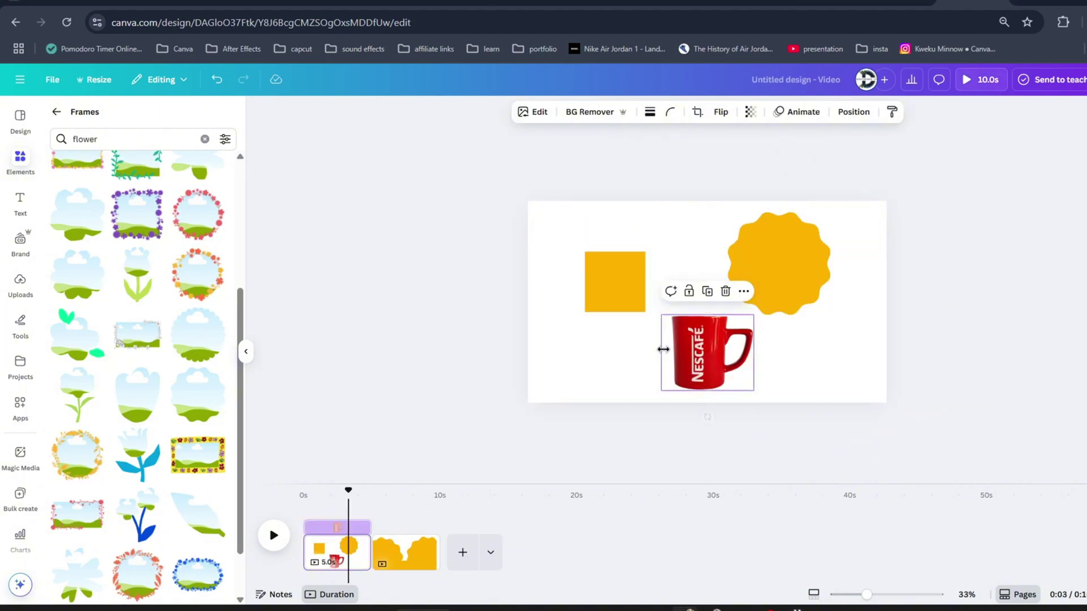
{"action": "left_click", "coordinate": [402, 543]}
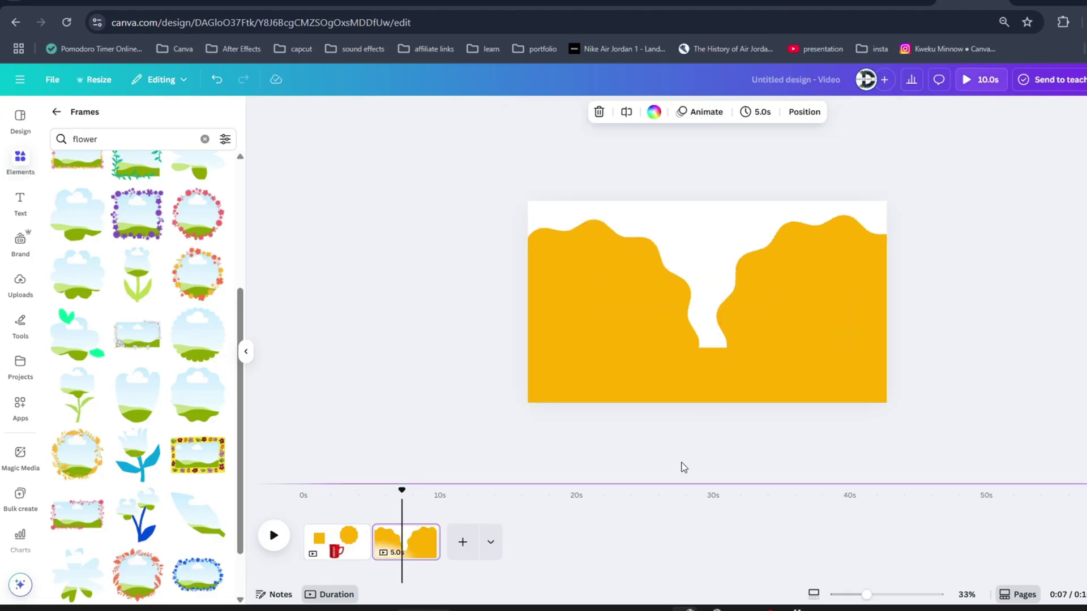
{"action": "key", "text": "ctrl+v"}
{"action": "left_click_drag", "start_coordinate": [711, 354], "coordinate": [723, 369]}
{"action": "left_click_drag", "start_coordinate": [767, 328], "coordinate": [757, 335]}
{"action": "left_click_drag", "start_coordinate": [695, 377], "coordinate": [702, 368]}
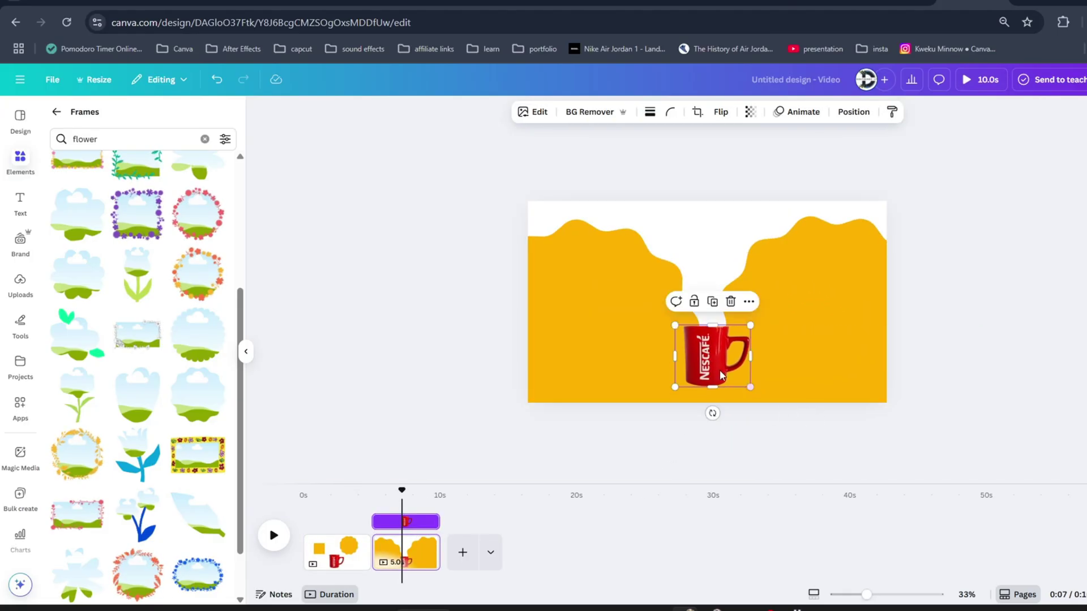
Step: Nudge the right scalloped shape slightly upward and preview the second page's animation from its start
{"action": "left_click", "coordinate": [755, 267]}
{"action": "left_click_drag", "start_coordinate": [799, 290], "coordinate": [799, 286]}
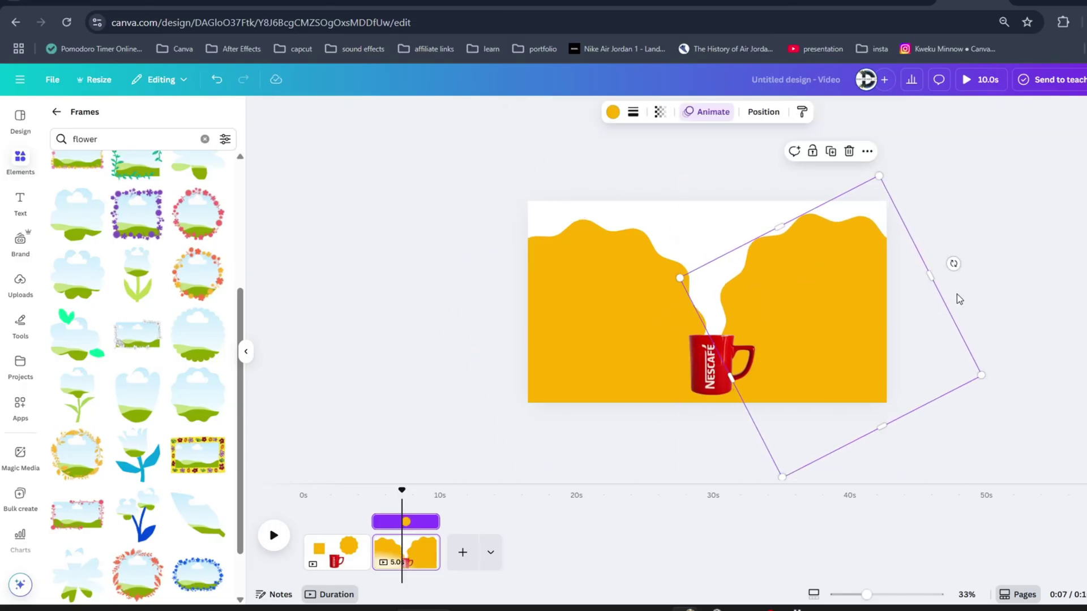
{"action": "left_click", "coordinate": [374, 505]}
{"action": "key", "text": "space"}
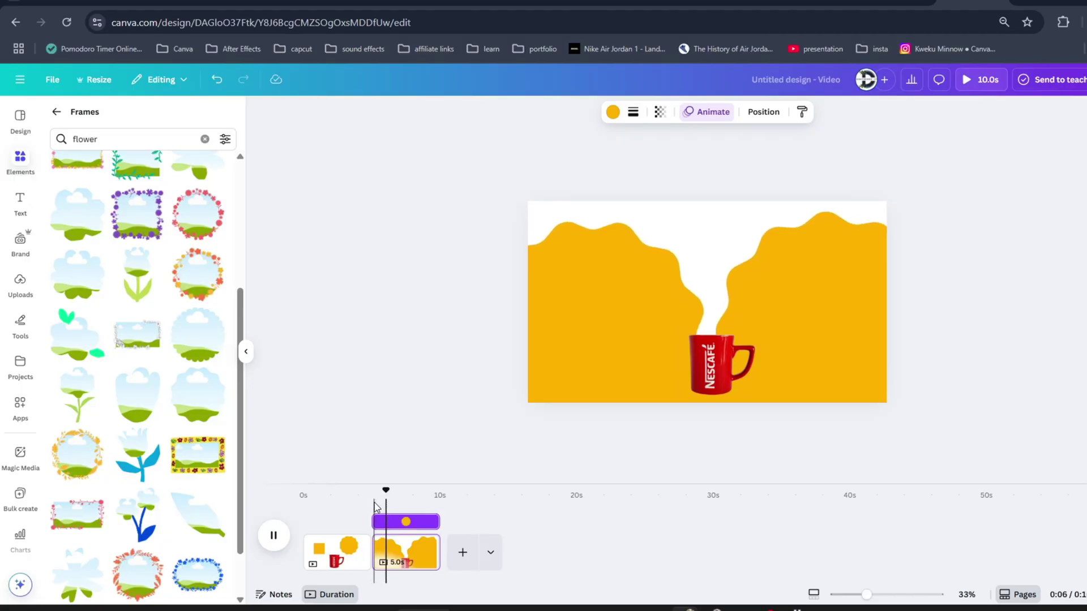
Step: Try shifting the mug slightly sideways at the base of the white gap
{"action": "left_click", "coordinate": [721, 365]}
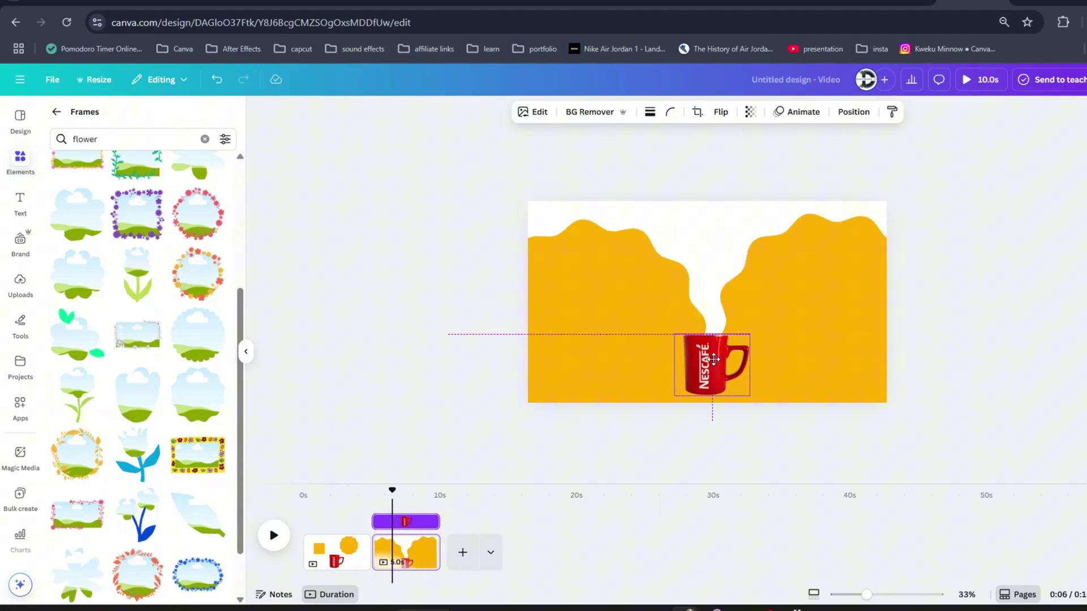
{"action": "scroll", "coordinate": [722, 365], "scroll_direction": "up", "scroll_amount": 3}
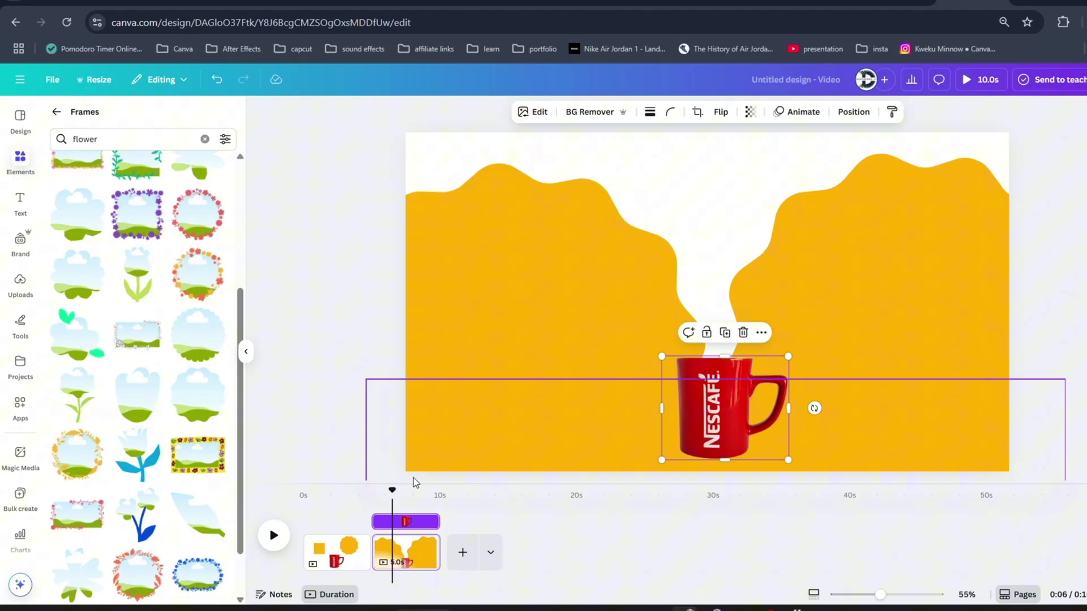
{"action": "left_click", "coordinate": [377, 502]}
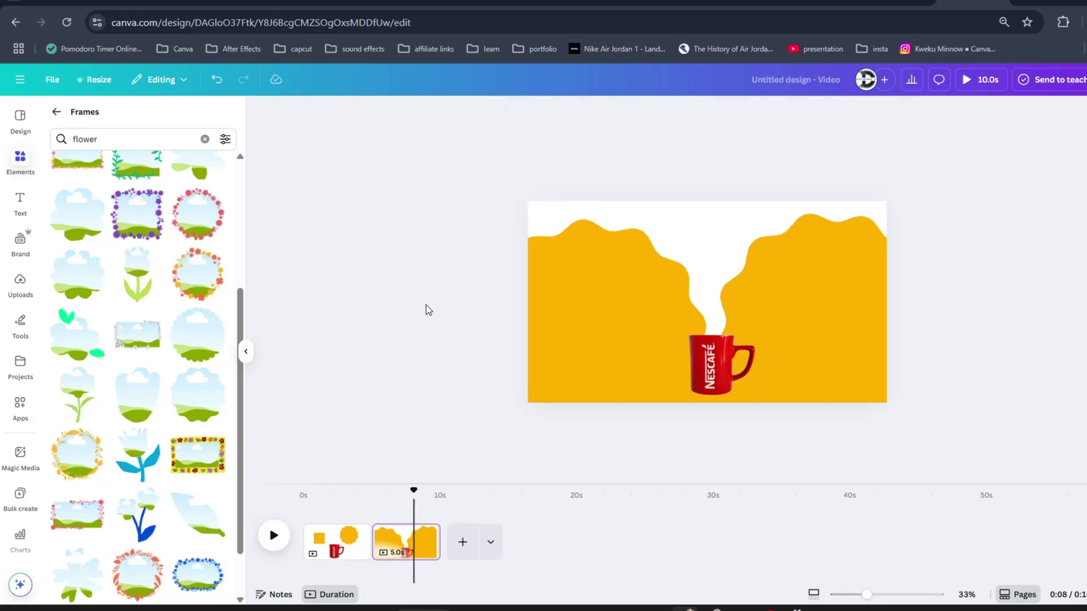
Step: Add a text box to the second page, enlarge it to about size 76.7, and replace its text with "N"
{"action": "key", "text": "t"}
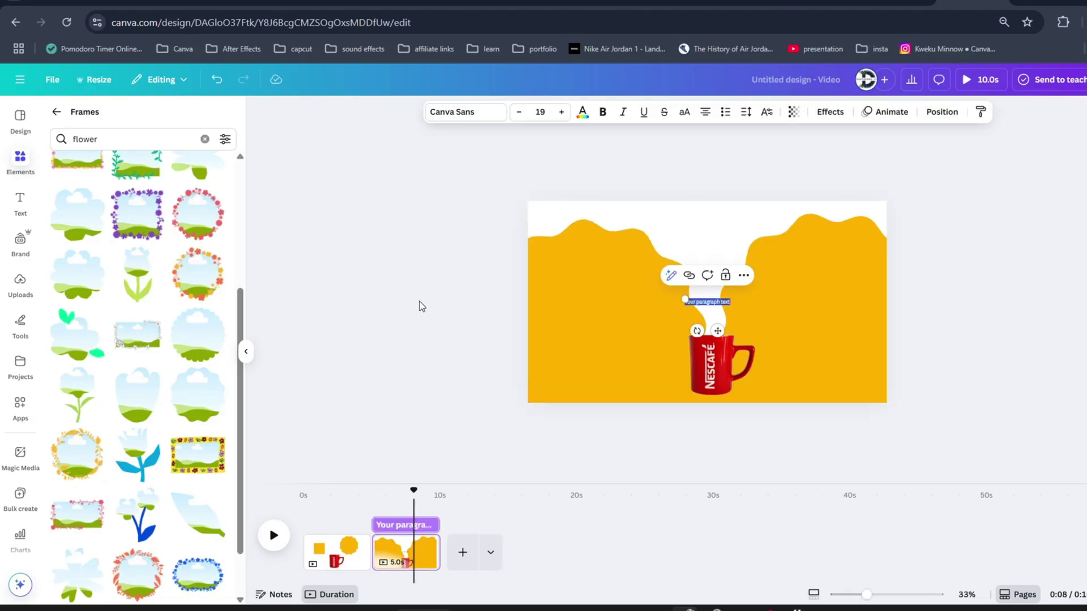
{"action": "left_click_drag", "start_coordinate": [678, 296], "coordinate": [548, 282]}
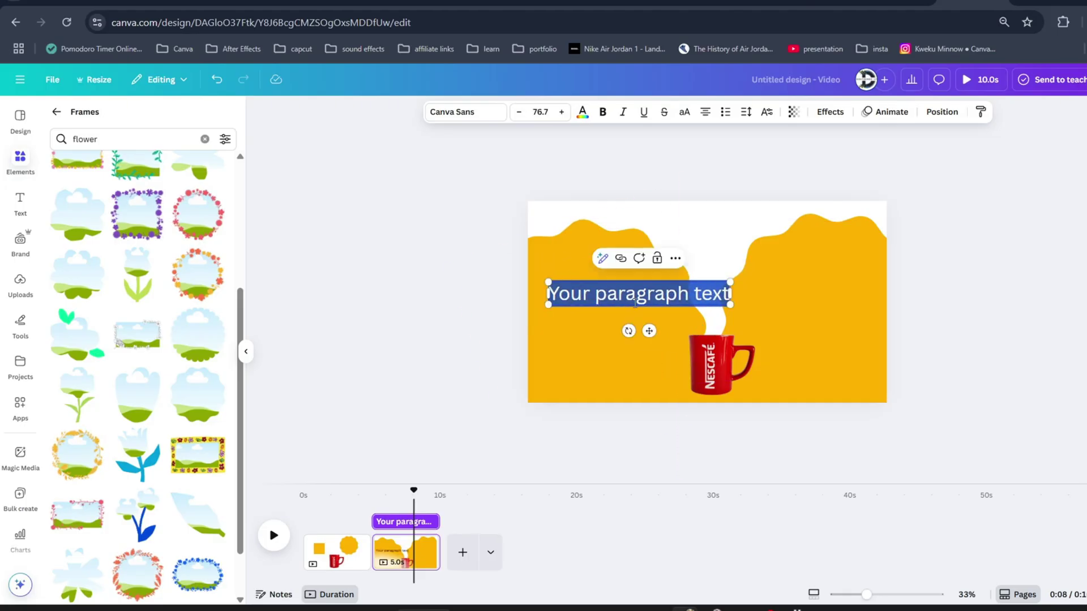
{"action": "type", "text": "NES"}
{"action": "key", "text": "BackSpace"}
{"action": "key", "text": "BackSpace"}
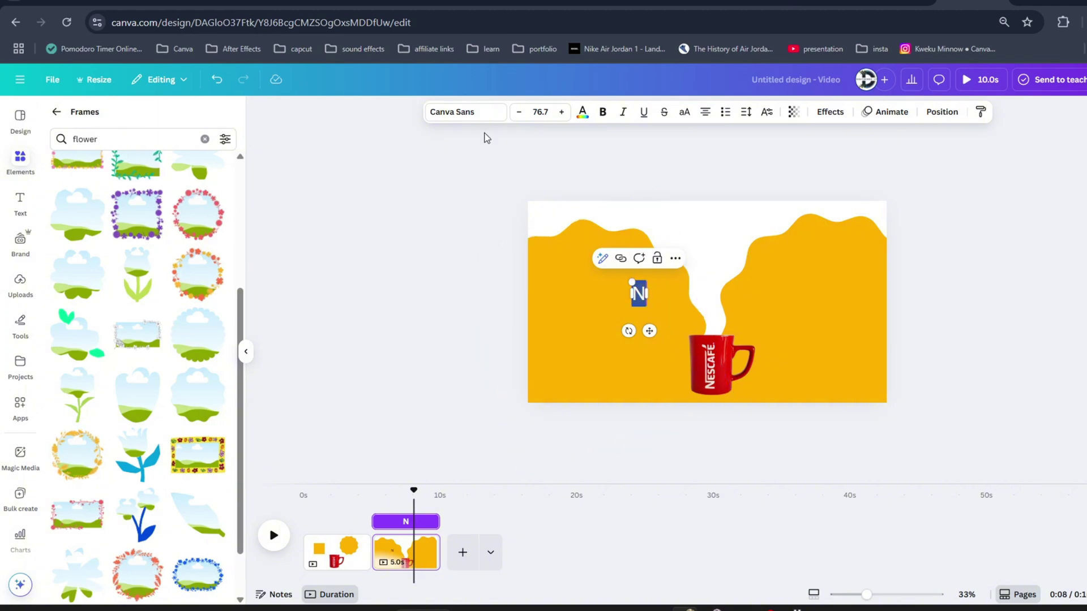
Step: Search the fonts for "tan s" and set the letter N to TAN Songbird
{"action": "left_click", "coordinate": [453, 112]}
{"action": "left_click", "coordinate": [178, 165]}
{"action": "type", "text": "ta"}
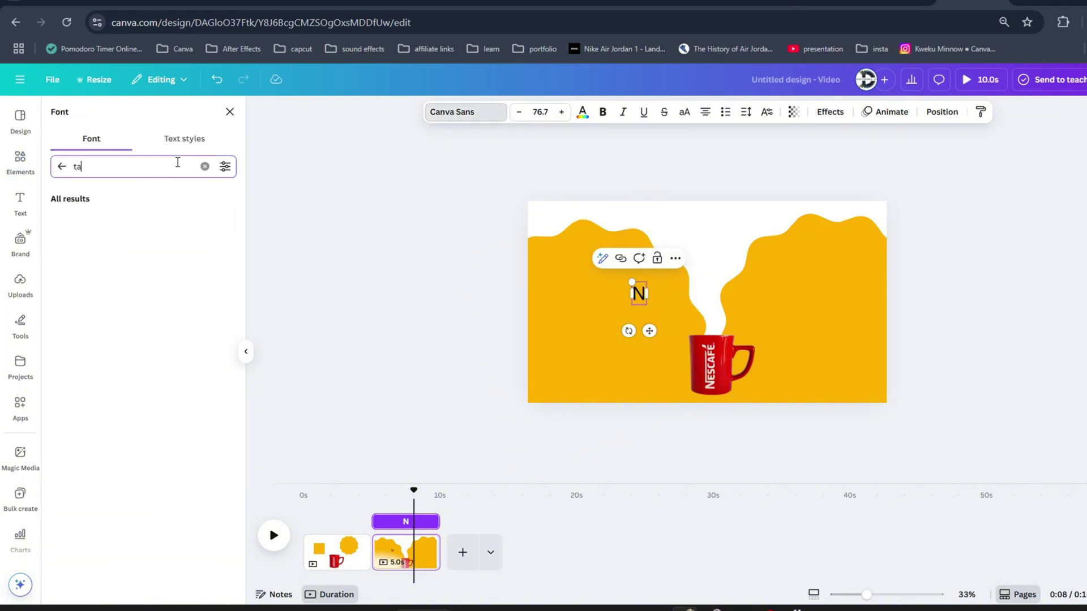
{"action": "type", "text": "n"}
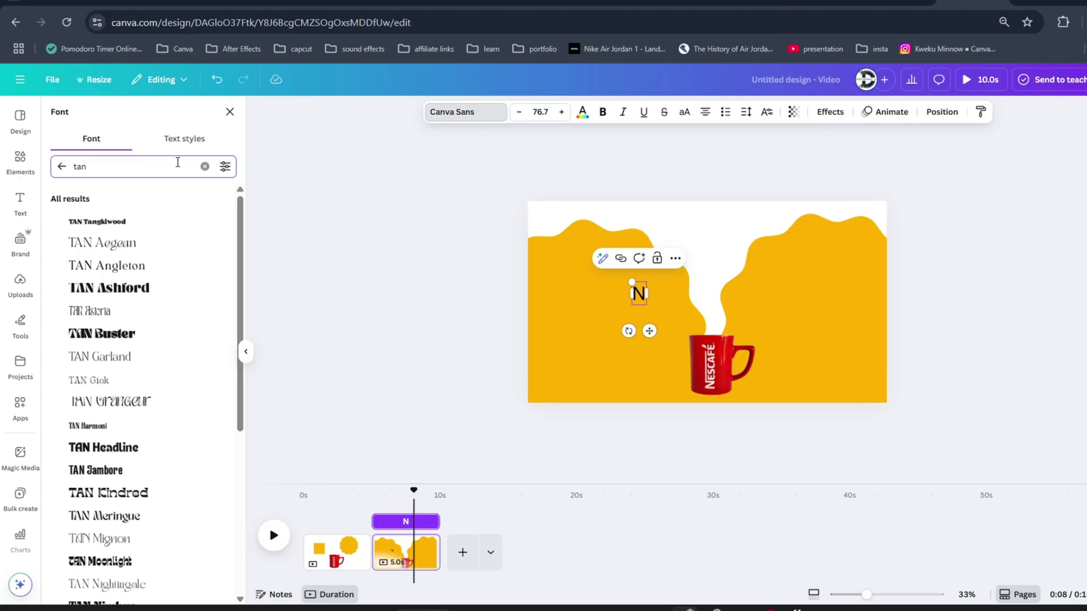
{"action": "type", "text": " s"}
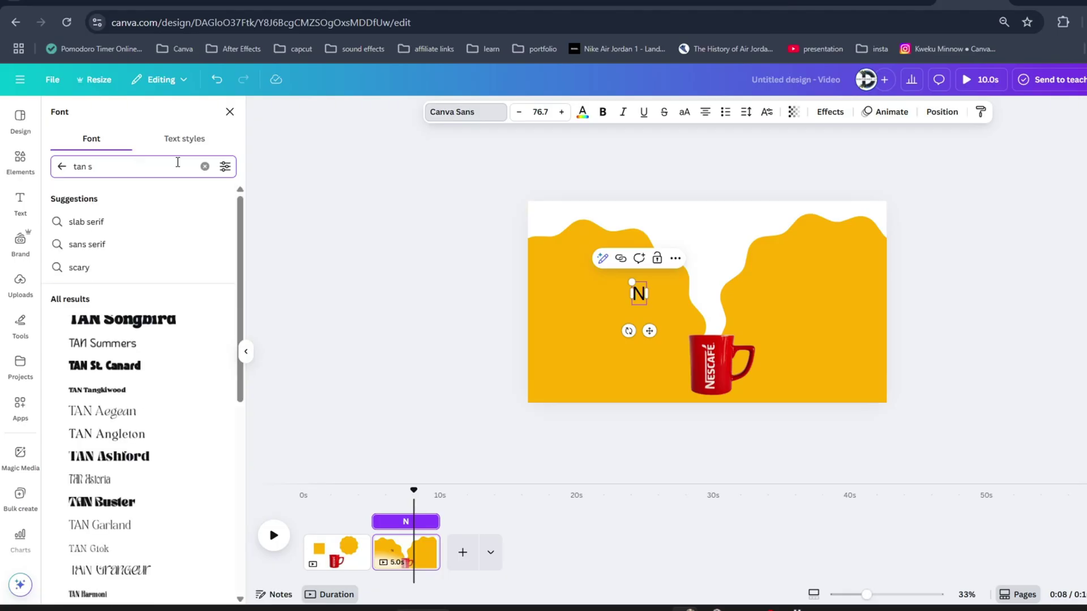
{"action": "left_click", "coordinate": [170, 321]}
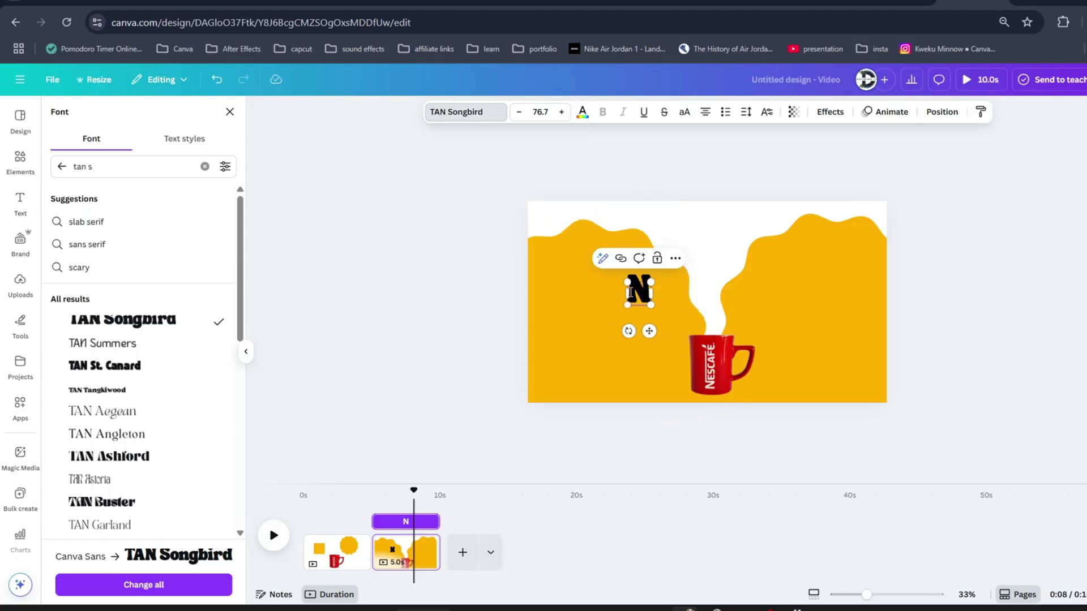
Step: Colour the letter N with the red #E72013 sampled from the mug
{"action": "left_click", "coordinate": [631, 292]}
{"action": "left_click", "coordinate": [636, 286]}
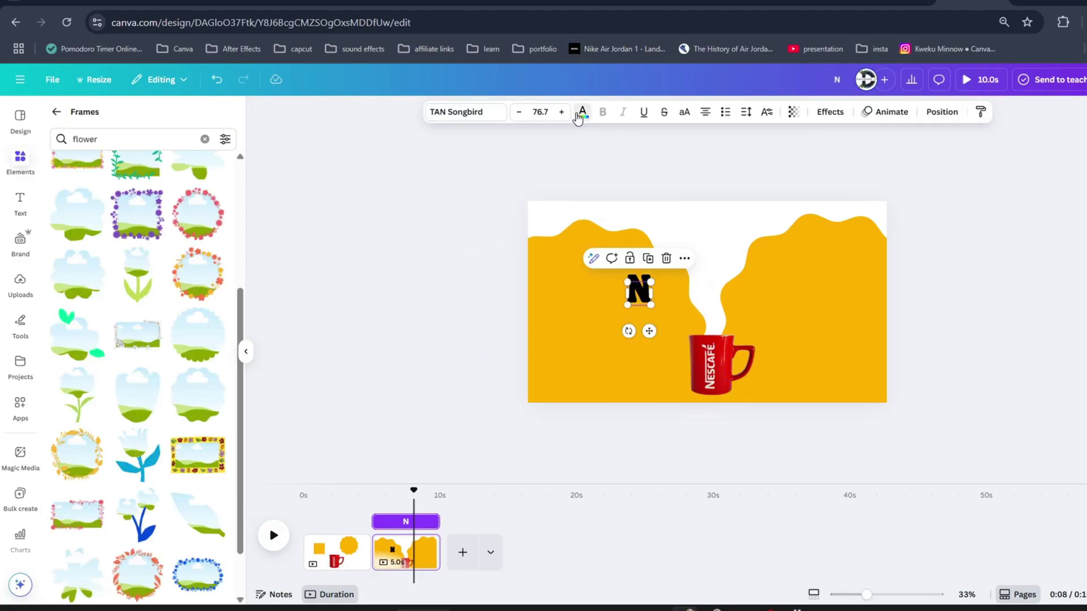
{"action": "left_click", "coordinate": [580, 115]}
{"action": "left_click", "coordinate": [180, 306]}
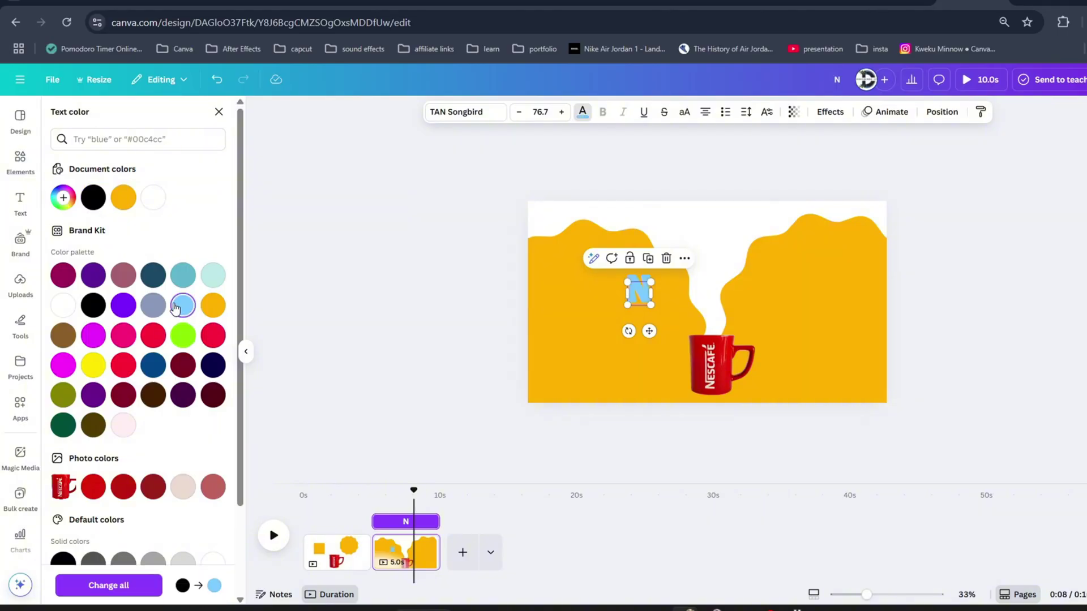
{"action": "left_click", "coordinate": [153, 335]}
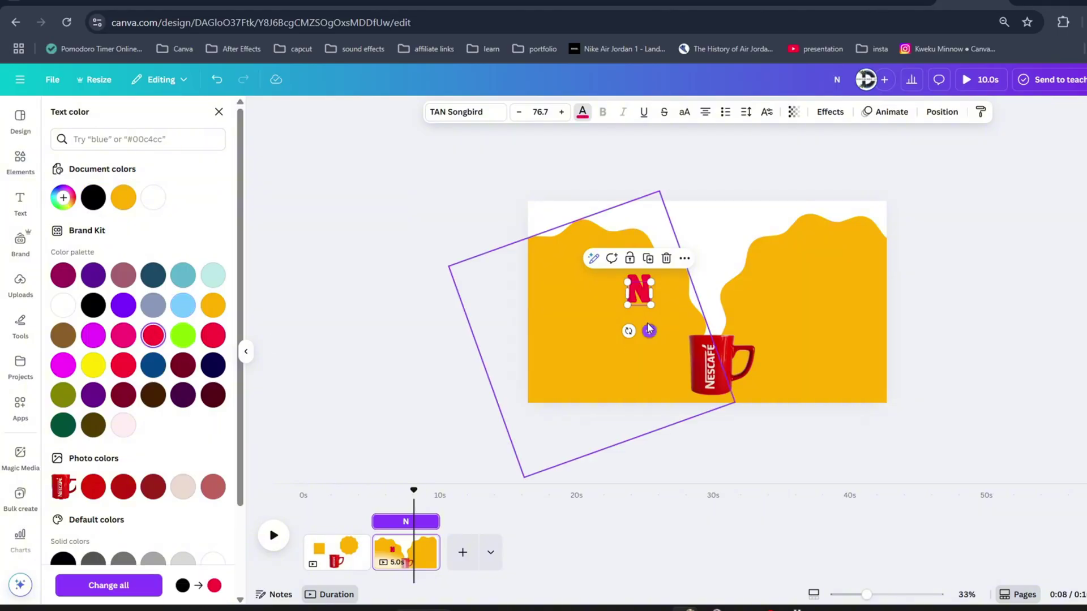
{"action": "left_click", "coordinate": [61, 198]}
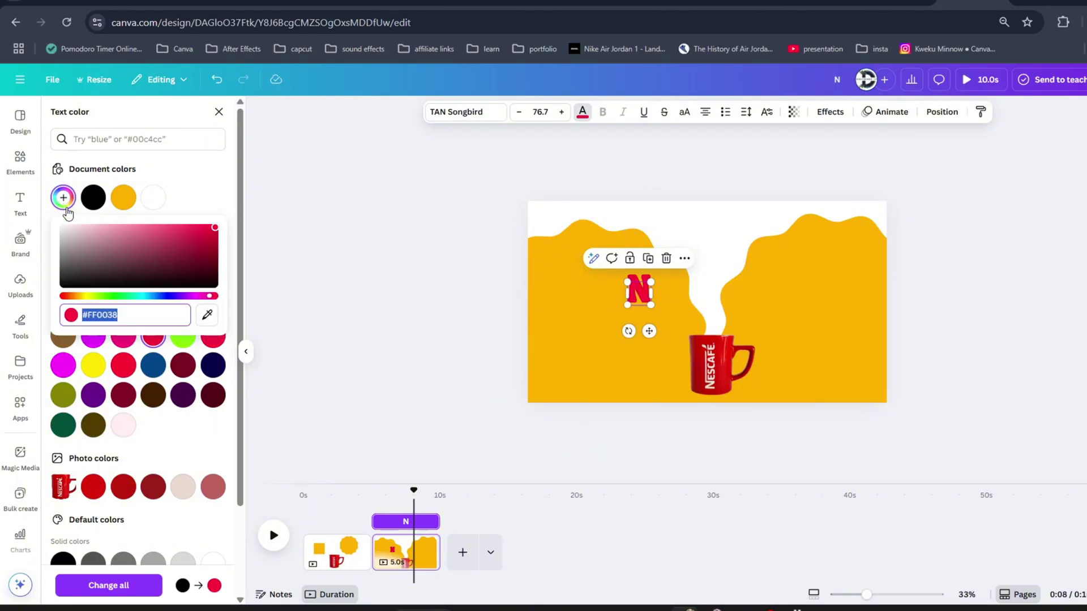
{"action": "left_click", "coordinate": [206, 315]}
{"action": "left_click", "coordinate": [726, 375]}
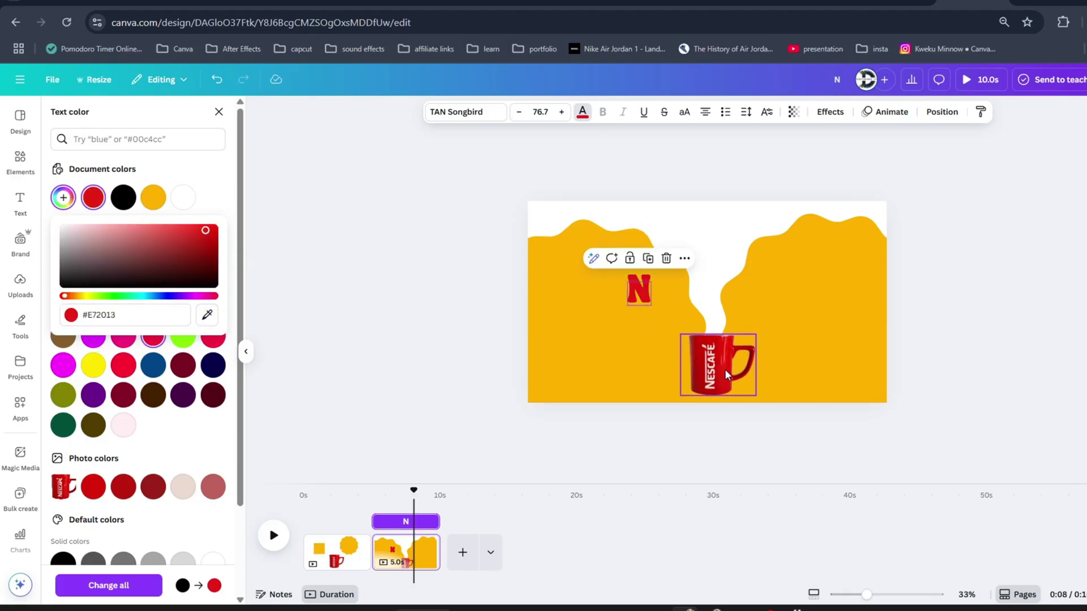
Step: Enlarge the letter N to about size 173 and tilt it slightly counterclockwise on the left yellow shape
{"action": "double_click", "coordinate": [637, 297]}
{"action": "left_click", "coordinate": [604, 319]}
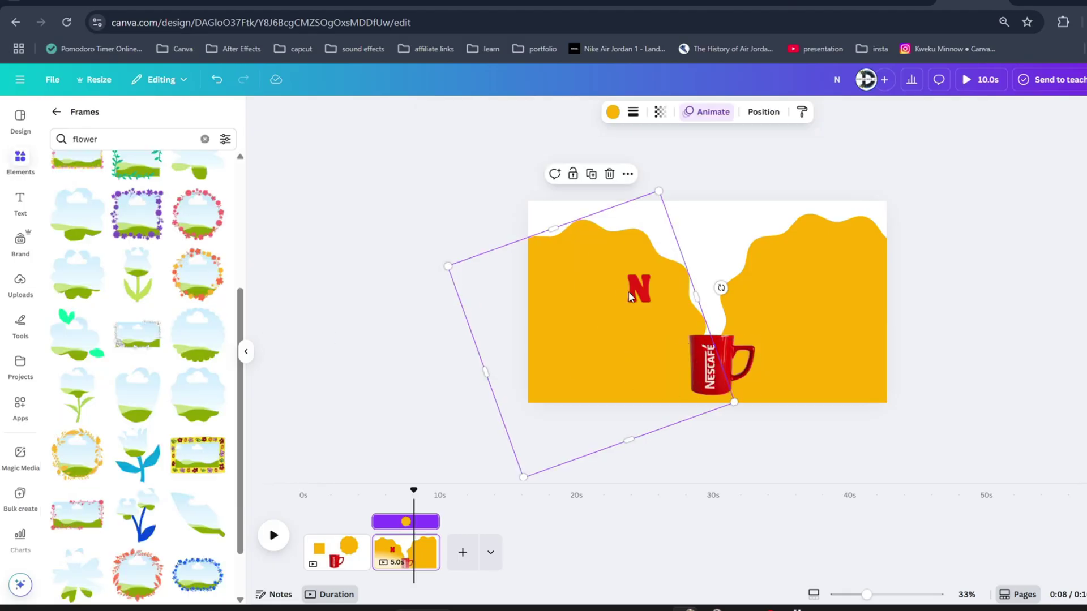
{"action": "left_click", "coordinate": [637, 295]}
{"action": "left_click_drag", "start_coordinate": [628, 331], "coordinate": [640, 332]}
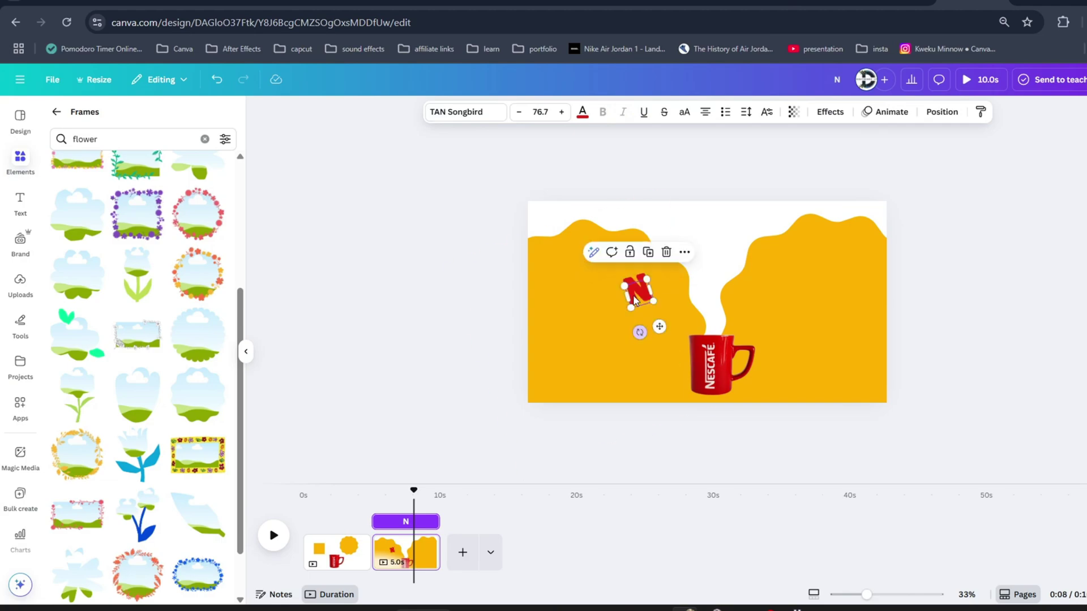
{"action": "left_click_drag", "start_coordinate": [625, 286], "coordinate": [599, 323]}
{"action": "left_click", "coordinate": [496, 301]}
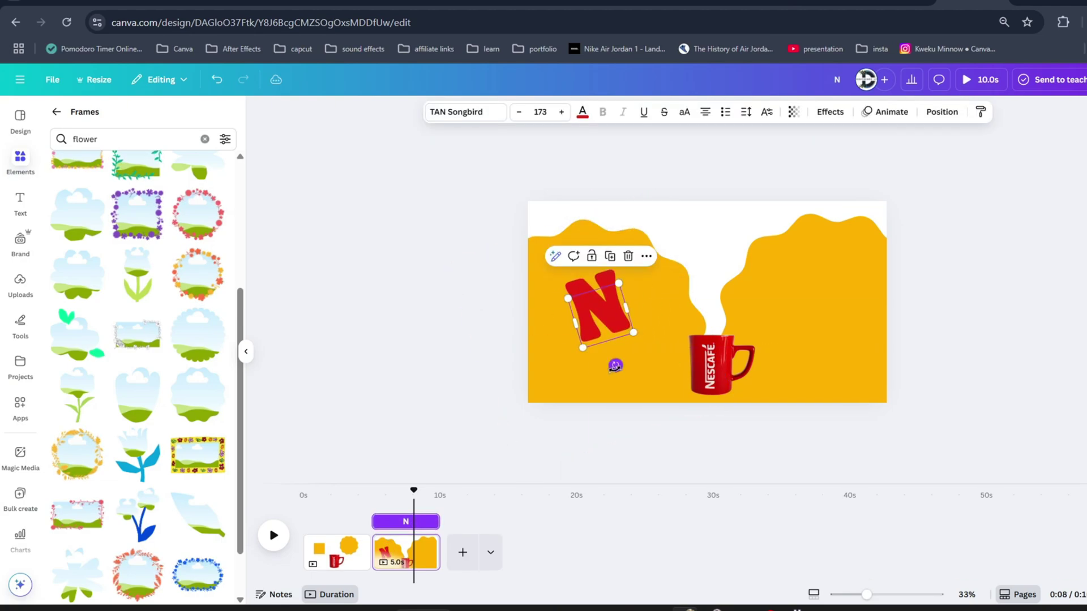
{"action": "left_click_drag", "start_coordinate": [615, 366], "coordinate": [606, 367]}
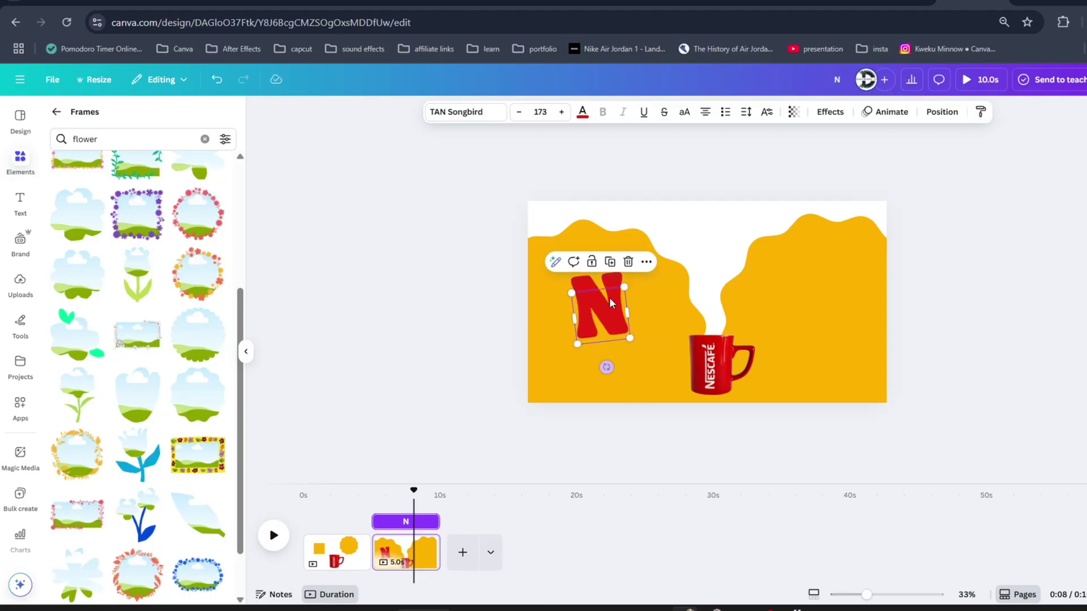
Step: Duplicate the N, change the copy to "e", and space the two letters side by side
{"action": "left_click", "coordinate": [611, 263]}
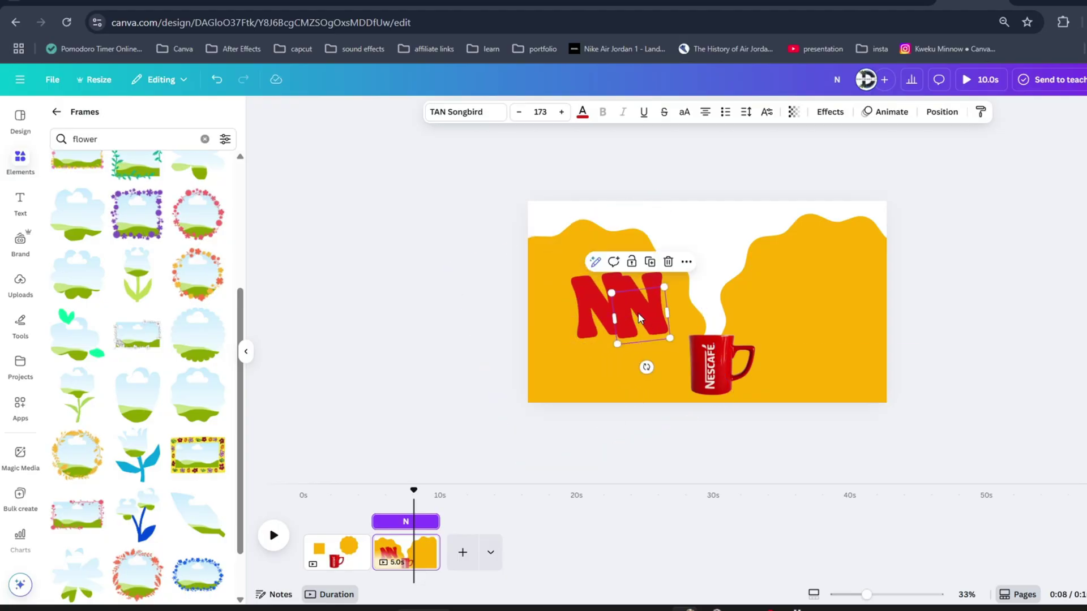
{"action": "double_click", "coordinate": [636, 314]}
{"action": "type", "text": "e"}
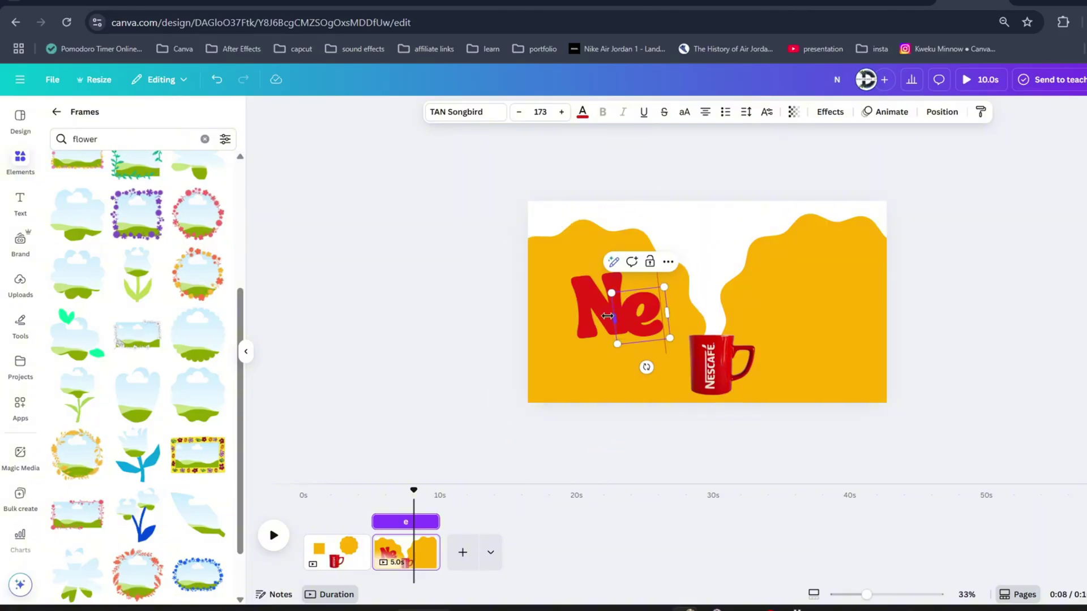
{"action": "left_click", "coordinate": [487, 312]}
{"action": "left_click_drag", "start_coordinate": [589, 307], "coordinate": [641, 325]}
{"action": "key", "text": "s"}
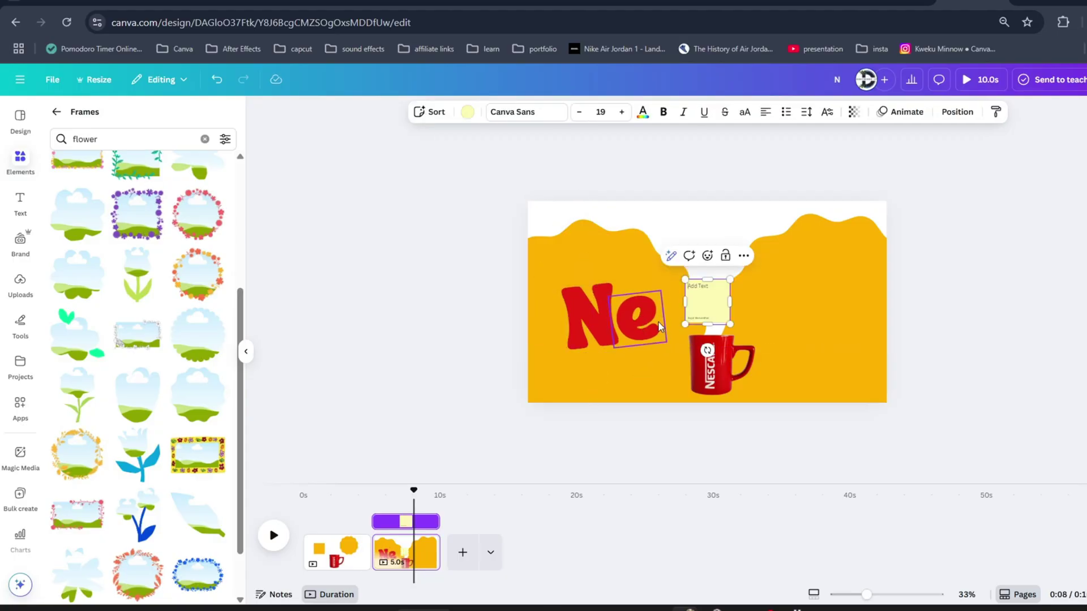
{"action": "left_click", "coordinate": [1071, 410]}
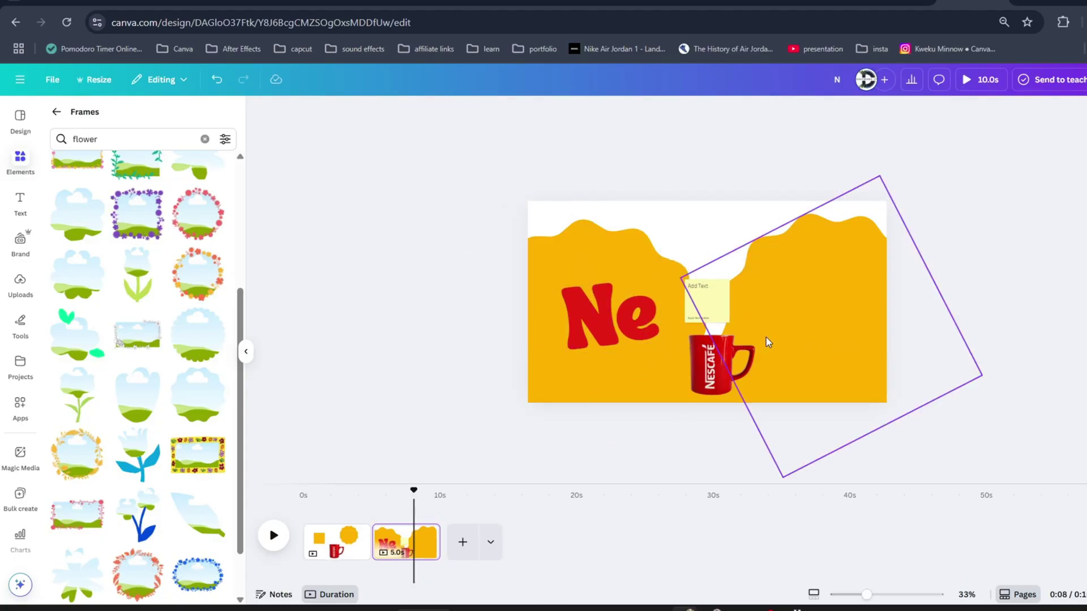
{"action": "left_click", "coordinate": [714, 317]}
{"action": "key", "text": "Delete"}
Step: Duplicate the e, change the copy beside it to "s", and delete the stray sticky note
{"action": "left_click", "coordinate": [646, 287]}
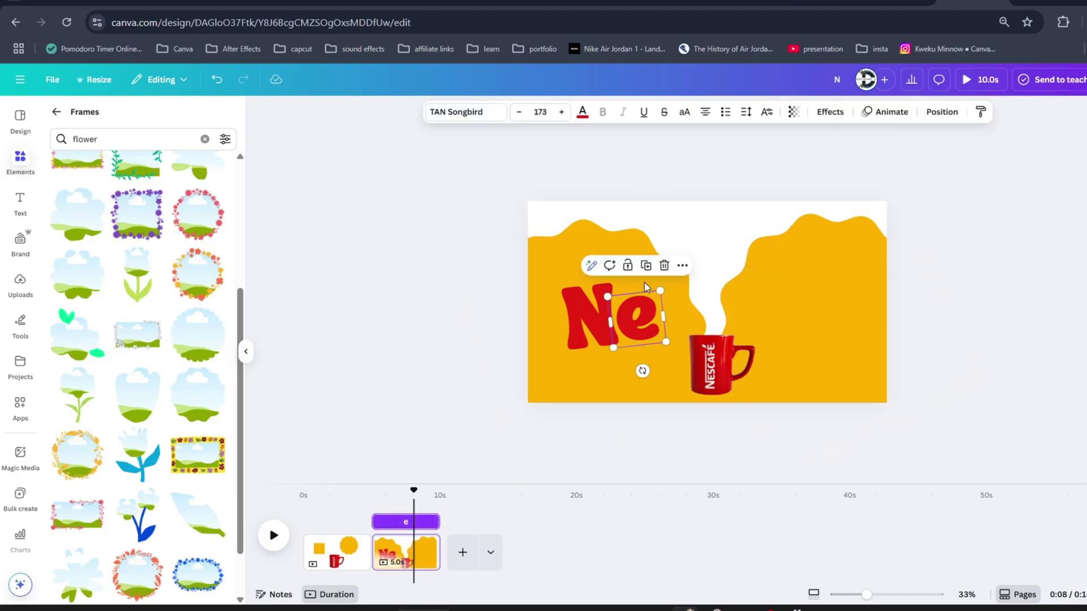
{"action": "left_click", "coordinate": [645, 266]}
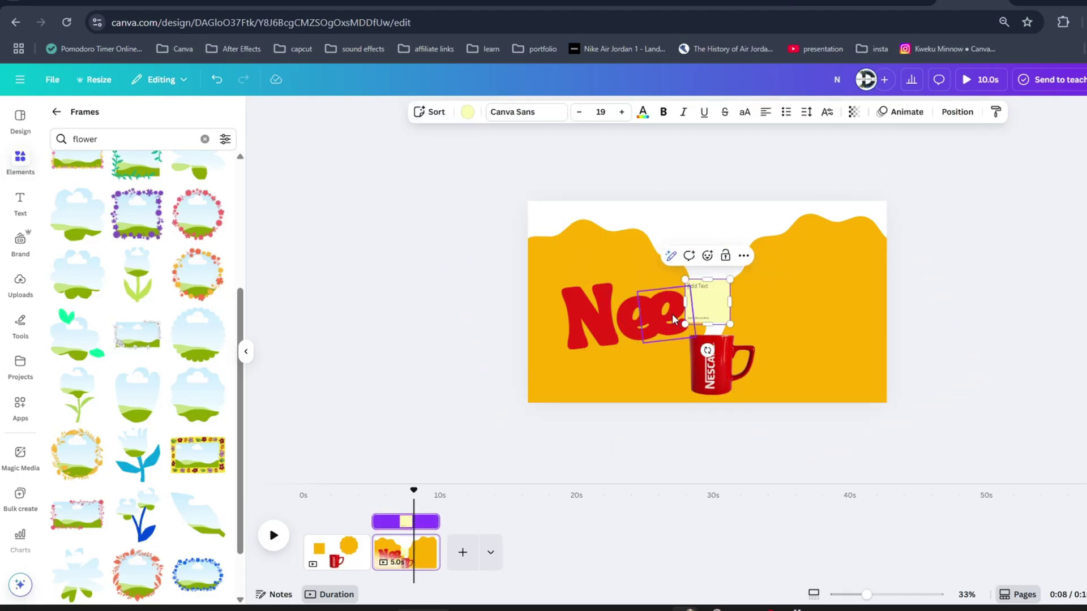
{"action": "type", "text": "s"}
{"action": "left_click", "coordinate": [727, 306]}
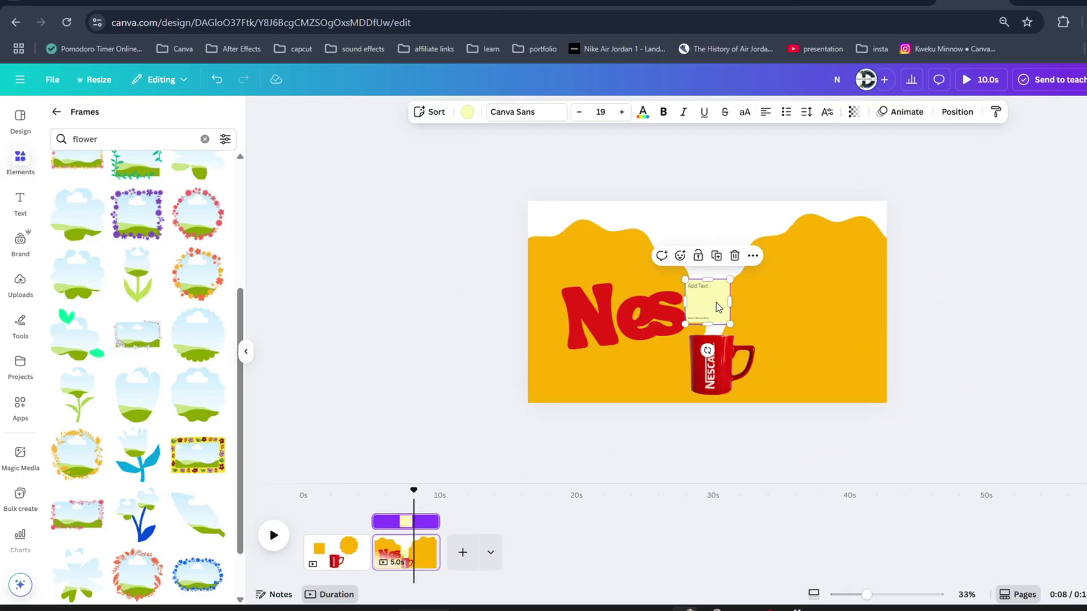
{"action": "key", "text": "Delete"}
Step: Move the N away from the e, tilt it further counterclockwise, and enlarge it
{"action": "left_click", "coordinate": [597, 317]}
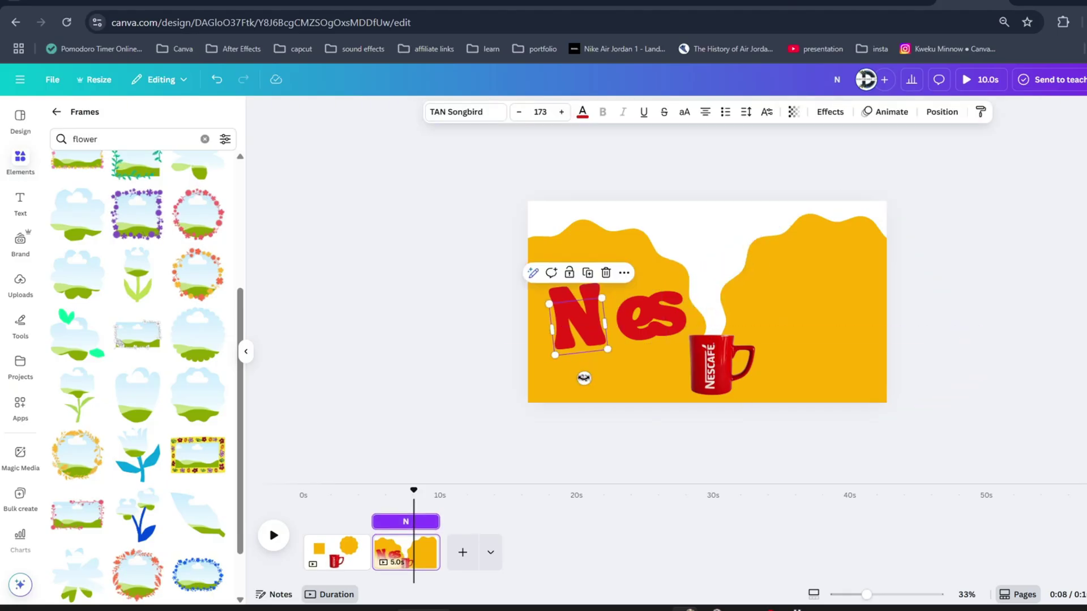
{"action": "left_click_drag", "start_coordinate": [584, 378], "coordinate": [589, 377]}
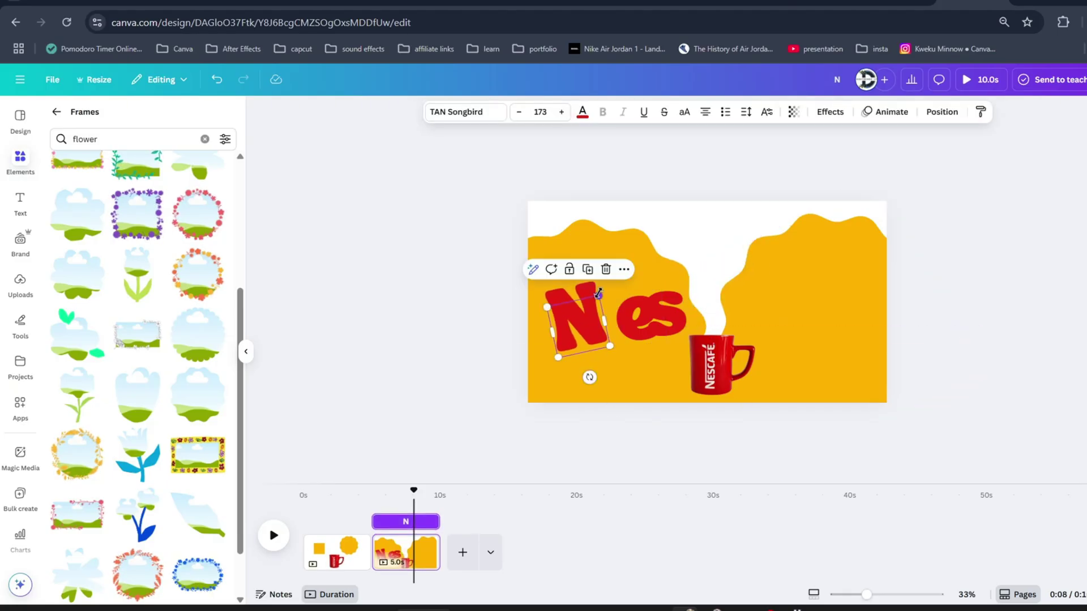
{"action": "mouse_move", "coordinate": [599, 294]}
{"action": "left_mouse_down"}
{"action": "mouse_move", "coordinate": [614, 262]}
{"action": "mouse_move", "coordinate": [605, 277]}
{"action": "left_mouse_up"}
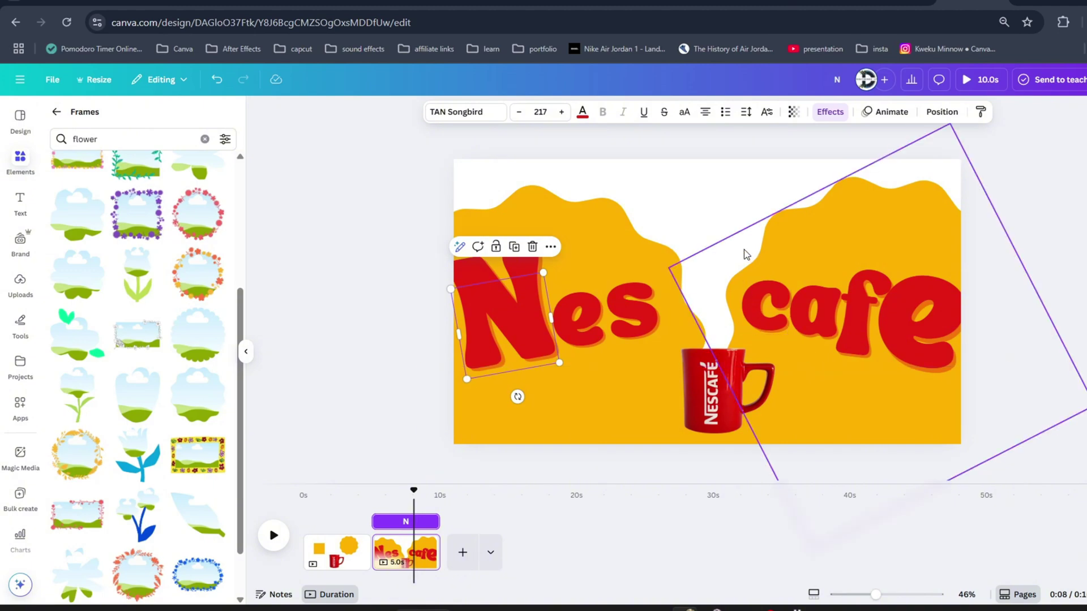
Step: Tilt the final e of "cafe" slightly further clockwise and nudge it down toward the page's right edge
{"action": "left_click", "coordinate": [922, 371]}
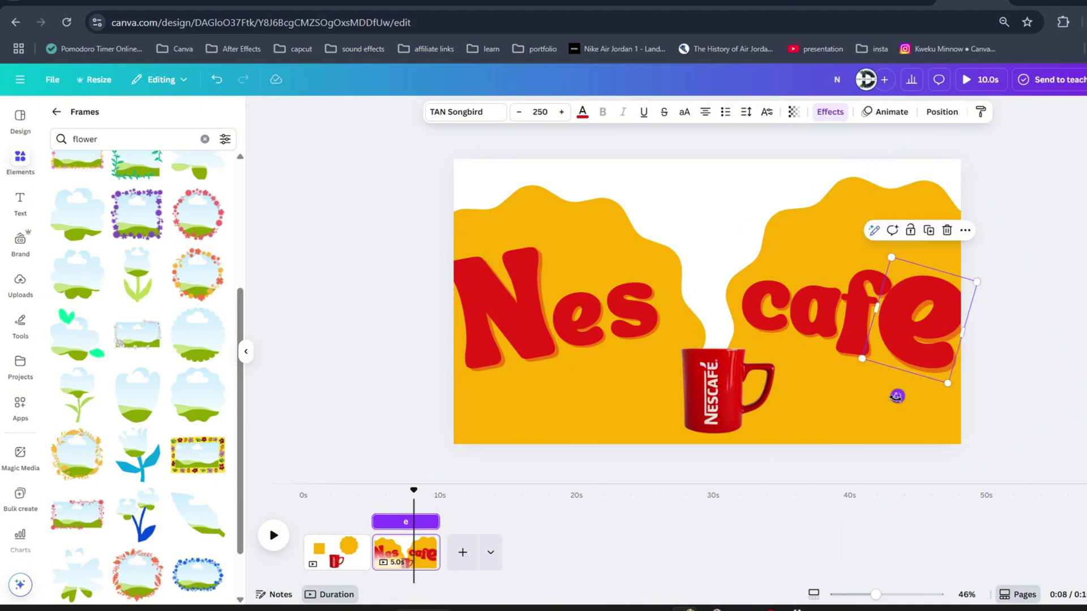
{"action": "mouse_move", "coordinate": [896, 396]}
{"action": "left_mouse_down"}
{"action": "mouse_move", "coordinate": [891, 390]}
{"action": "mouse_move", "coordinate": [897, 400]}
{"action": "left_mouse_up"}
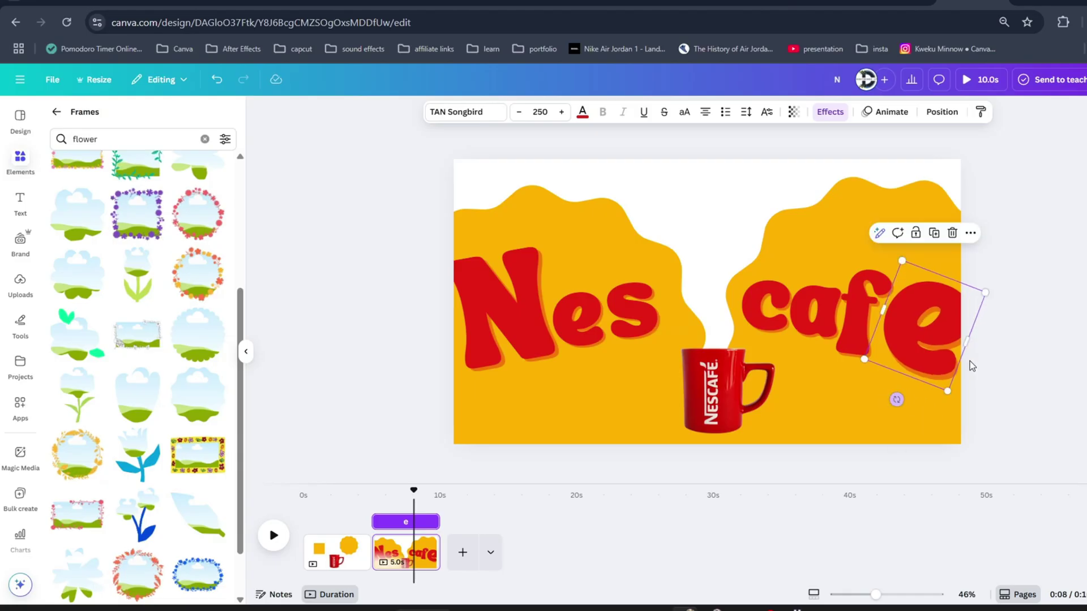
{"action": "left_click", "coordinate": [1080, 342]}
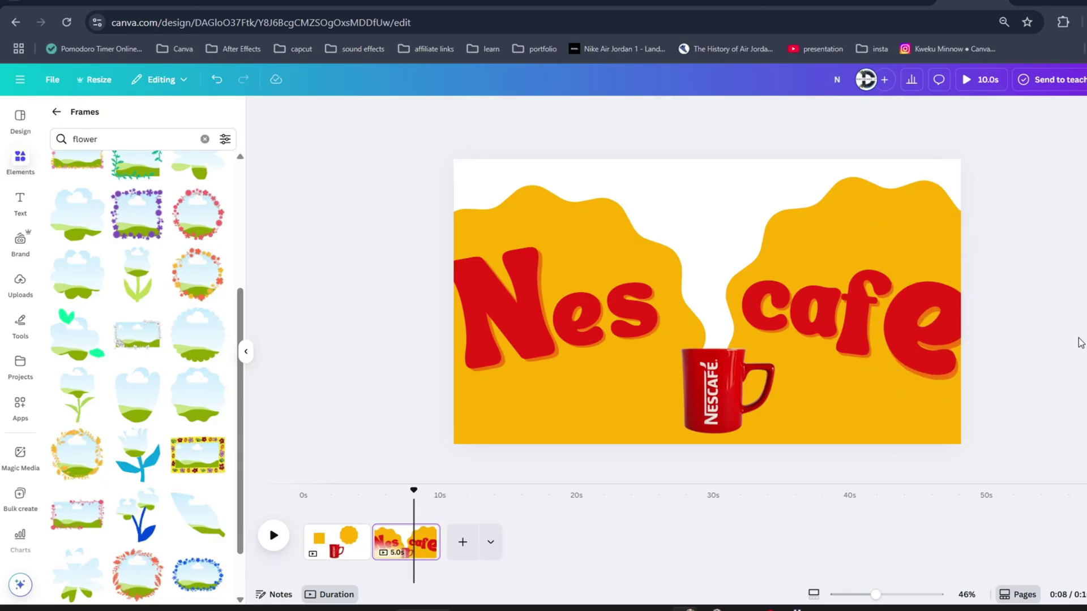
Step: Select the letters N, e and s of "Nes" together and open their animation options
{"action": "left_click", "coordinate": [625, 299]}
{"action": "right_click", "coordinate": [625, 299]}
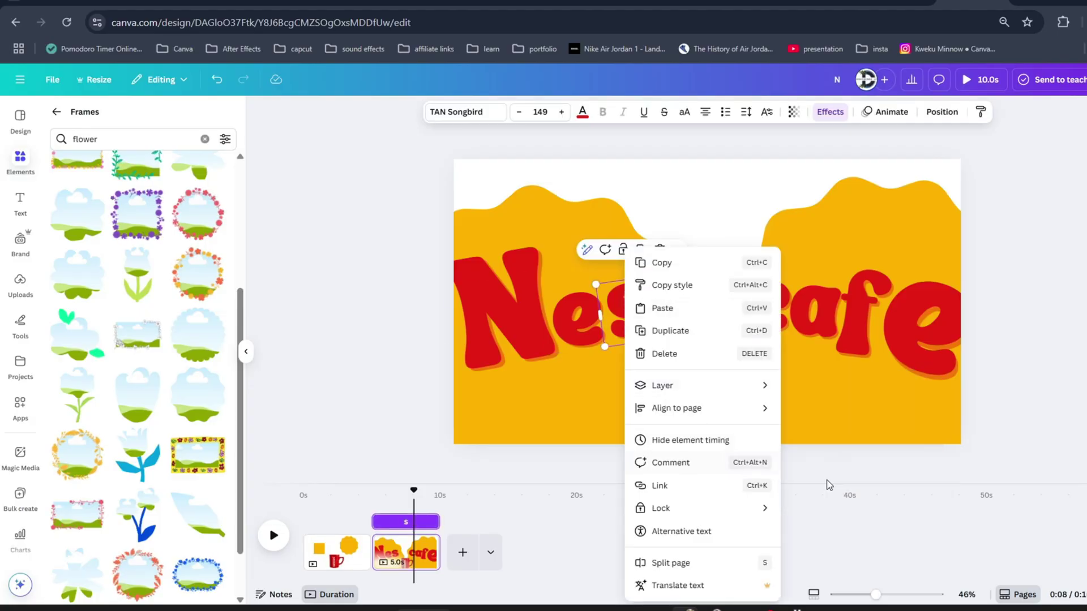
{"action": "mouse_move", "coordinate": [738, 391]}
{"action": "left_click", "coordinate": [870, 487]}
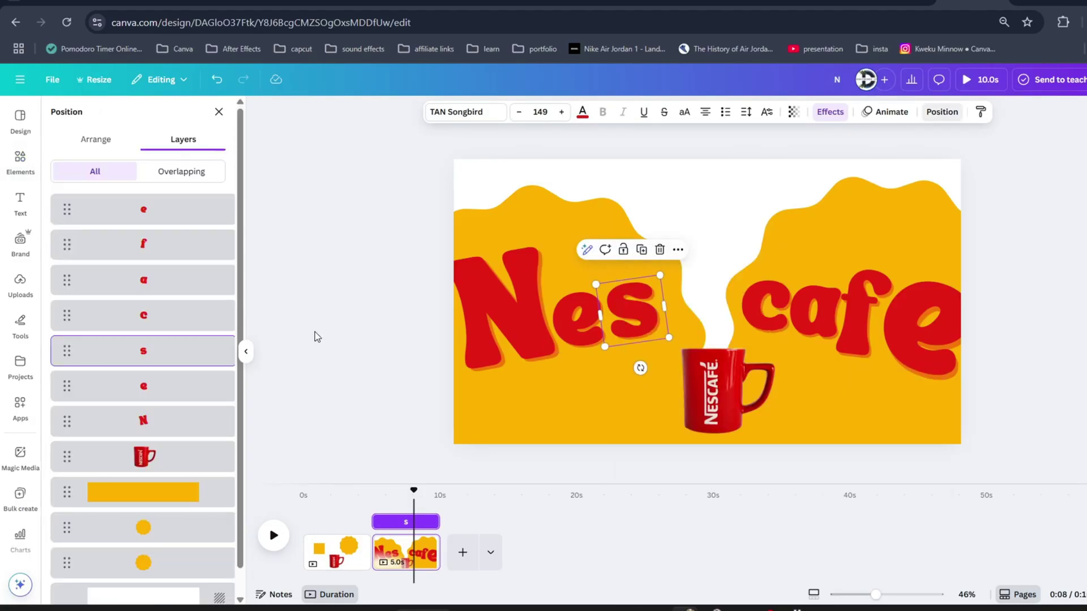
{"action": "left_click", "coordinate": [148, 419]}
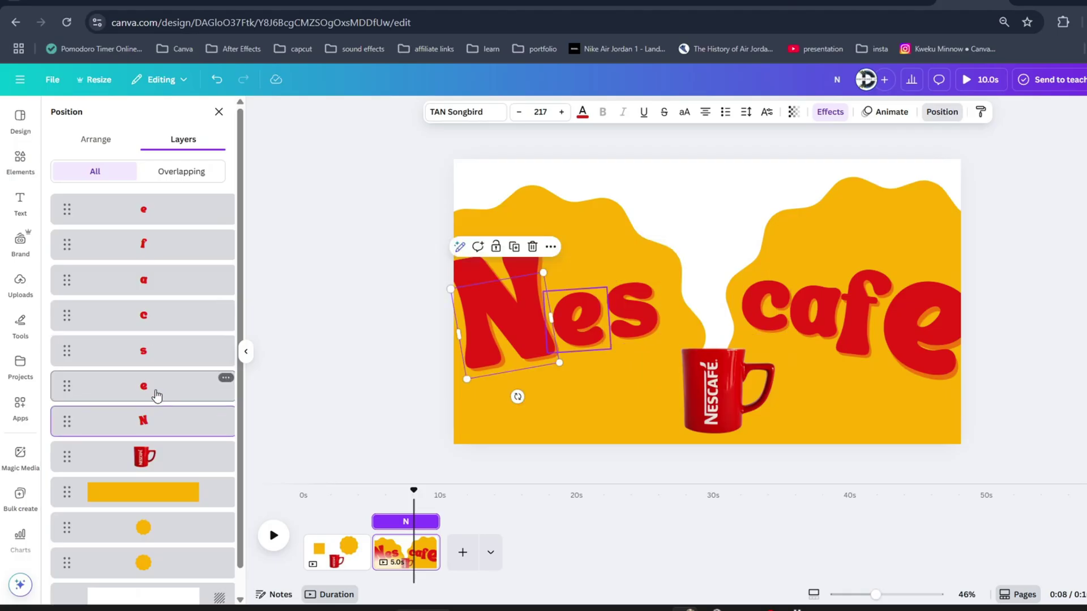
{"action": "left_click", "coordinate": [157, 386], "text": "shift"}
{"action": "left_click", "coordinate": [162, 359], "text": "shift"}
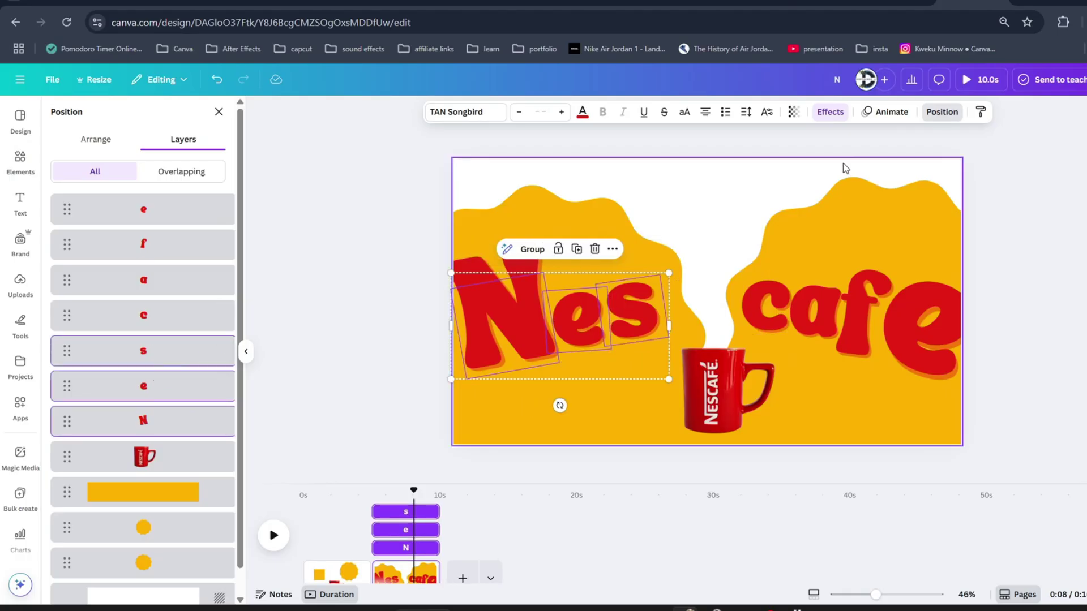
{"action": "left_click", "coordinate": [892, 114]}
{"action": "scroll", "coordinate": [203, 365], "scroll_direction": "down", "scroll_amount": 10}
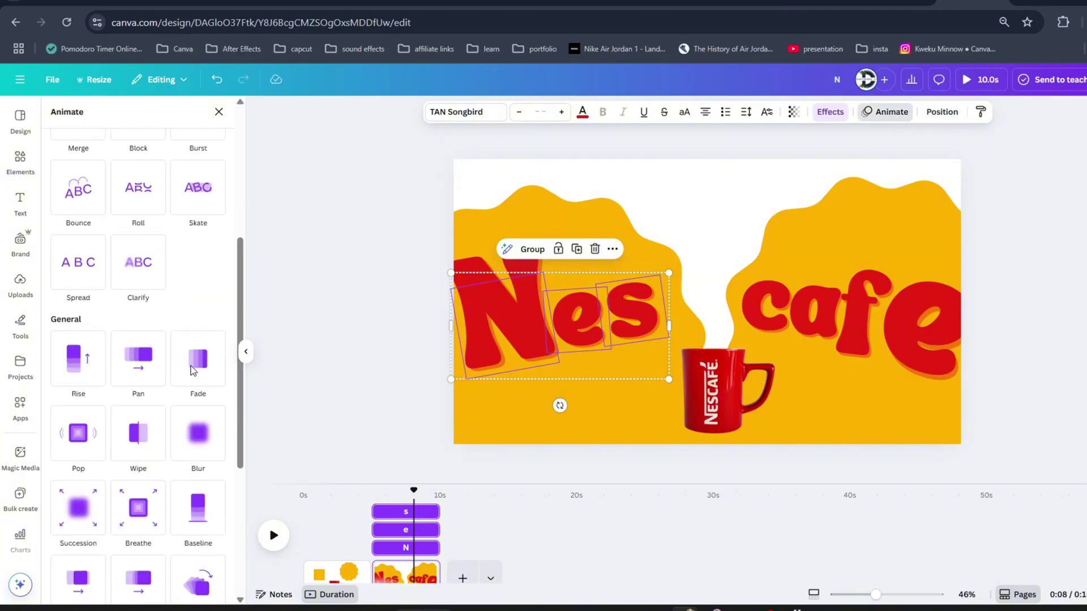
Step: Select all four letters of "cafe" together and apply the Pop animation to them on enter
{"action": "left_click", "coordinate": [956, 328]}
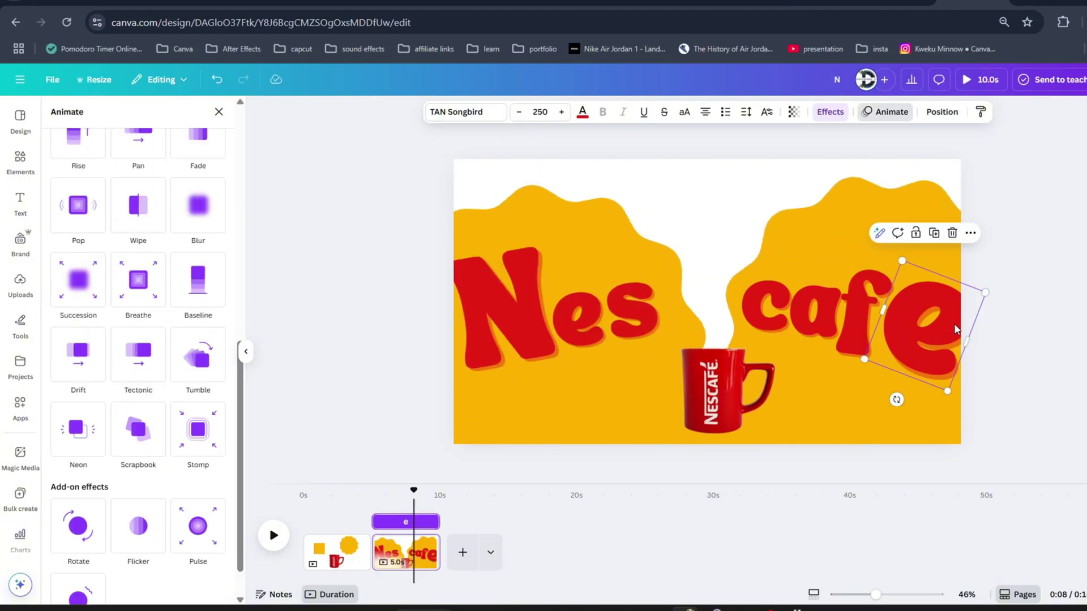
{"action": "left_click", "coordinate": [855, 314], "text": "shift"}
{"action": "left_click", "coordinate": [817, 314], "text": "shift"}
{"action": "left_click", "coordinate": [770, 309], "text": "shift"}
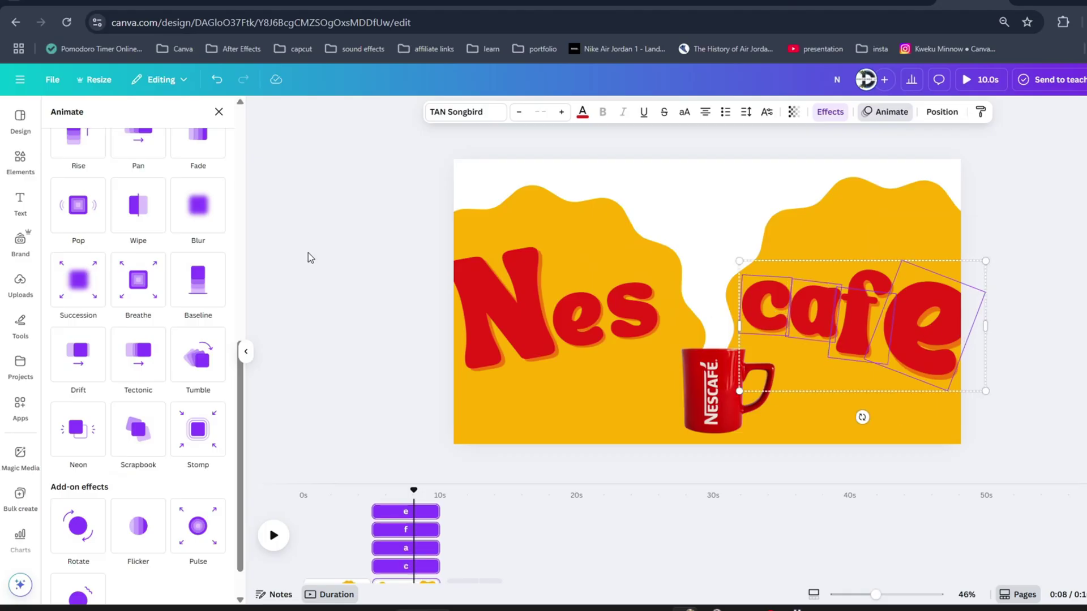
{"action": "left_click", "coordinate": [85, 226]}
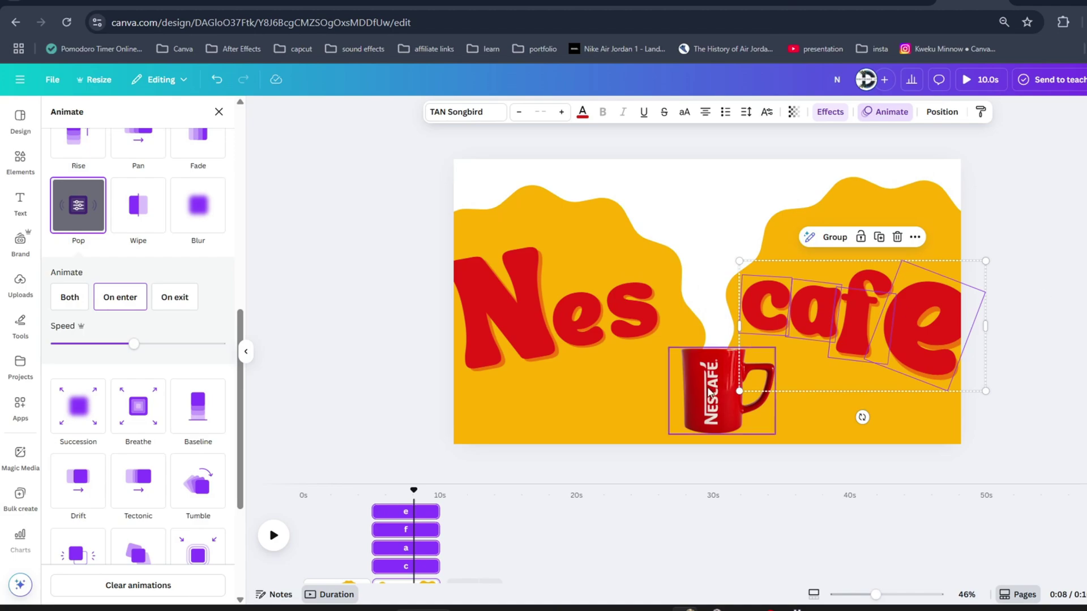
Step: Select the Nescafé mug and preview the animation styles available for it
{"action": "left_click", "coordinate": [682, 431]}
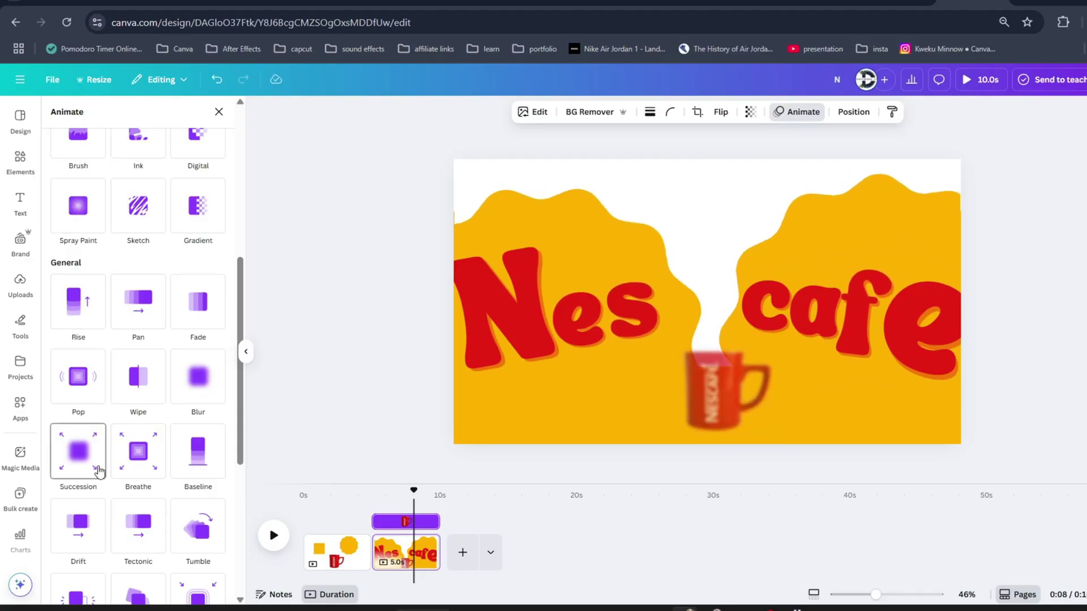
{"action": "scroll", "coordinate": [89, 230], "scroll_direction": "up", "scroll_amount": 2}
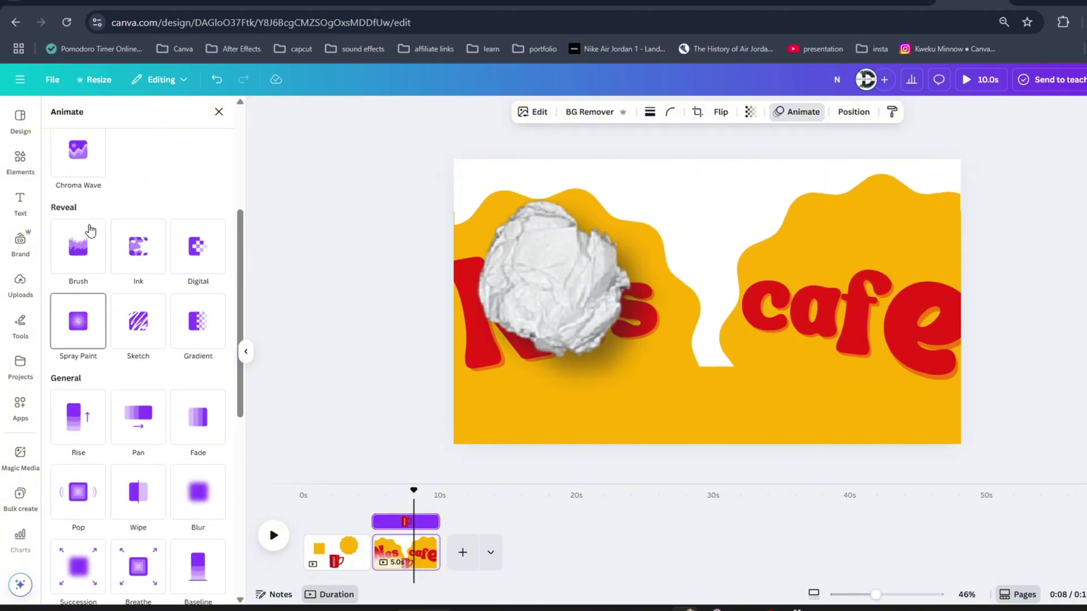